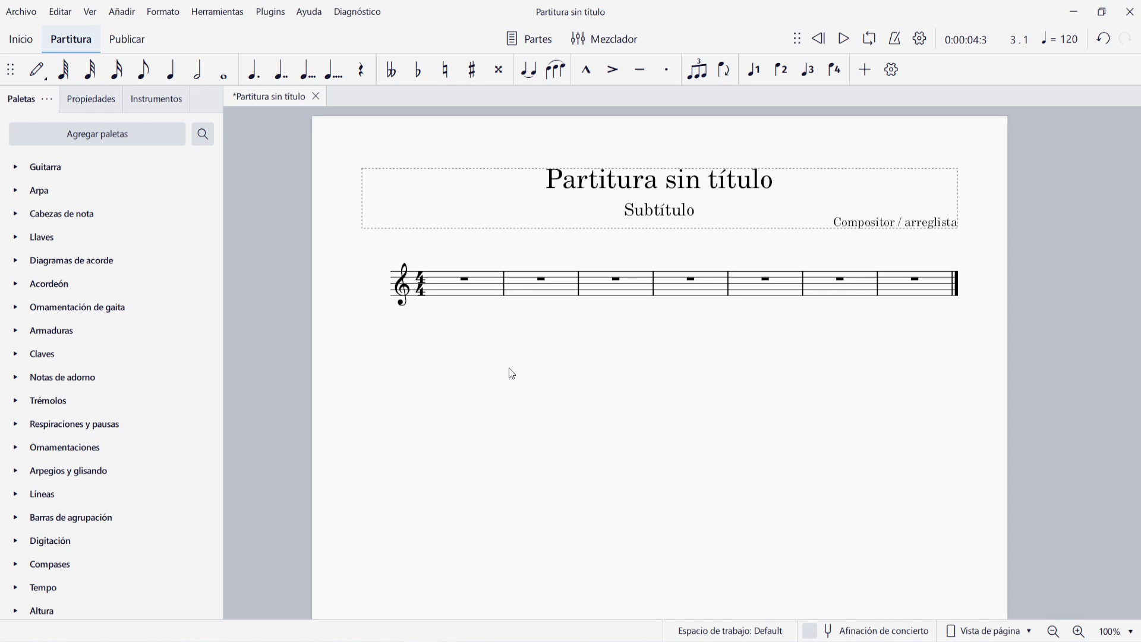
Enter the ascending quarter notes C4, D4, E4, F4, G4 and A4 from the start of the first measure
click(465, 279)
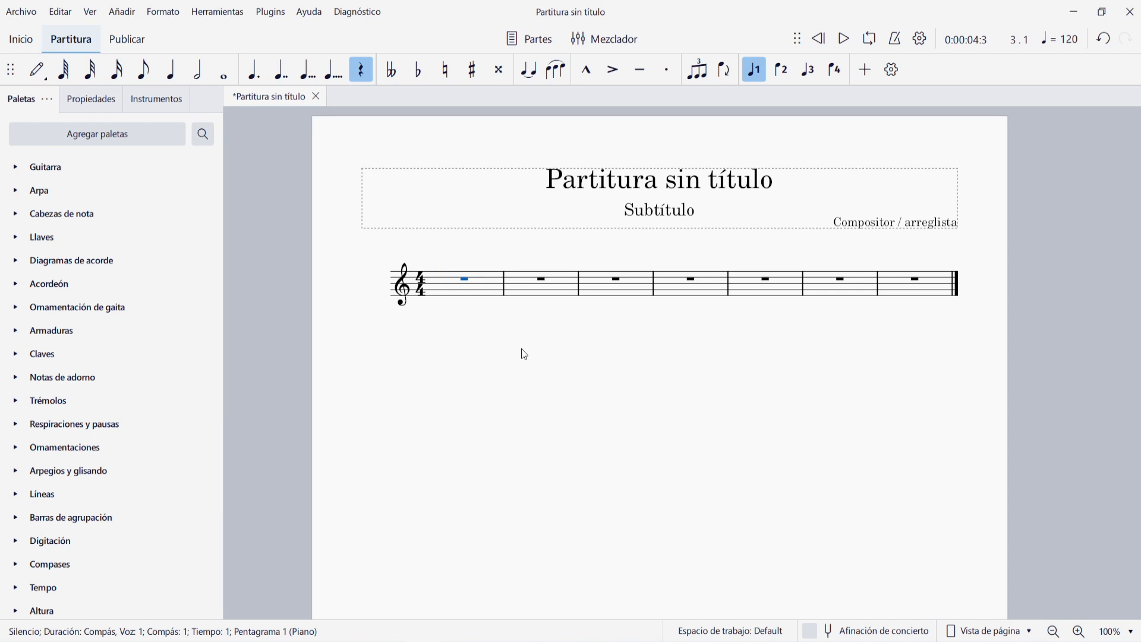
click(486, 290)
key(n)
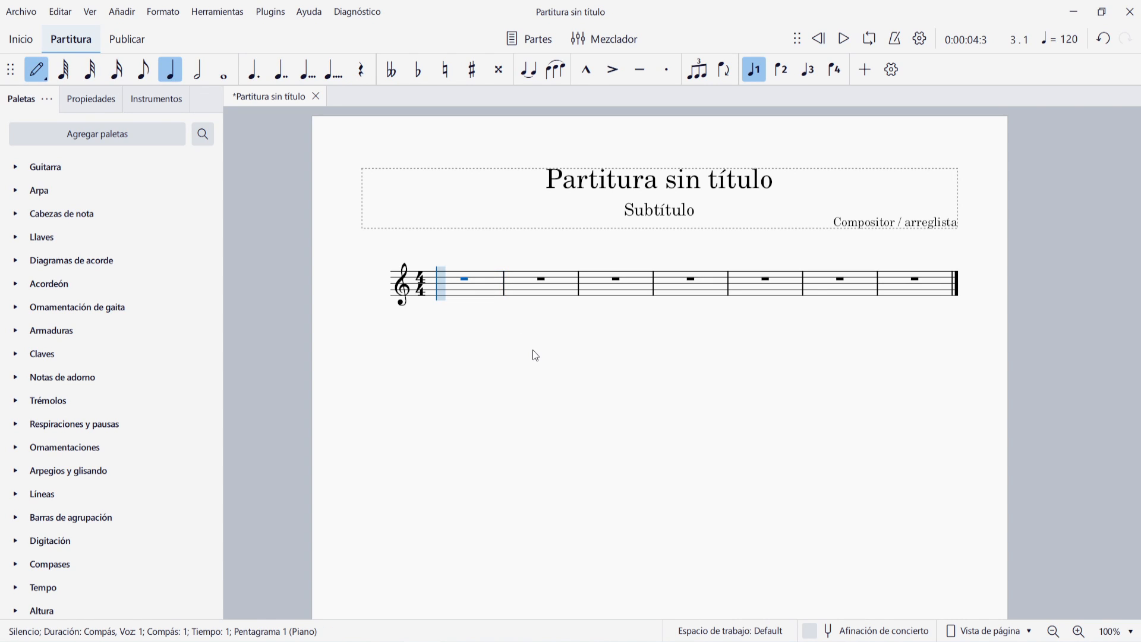
key(c)
key(ctrl+z)
key(d)
key(e)
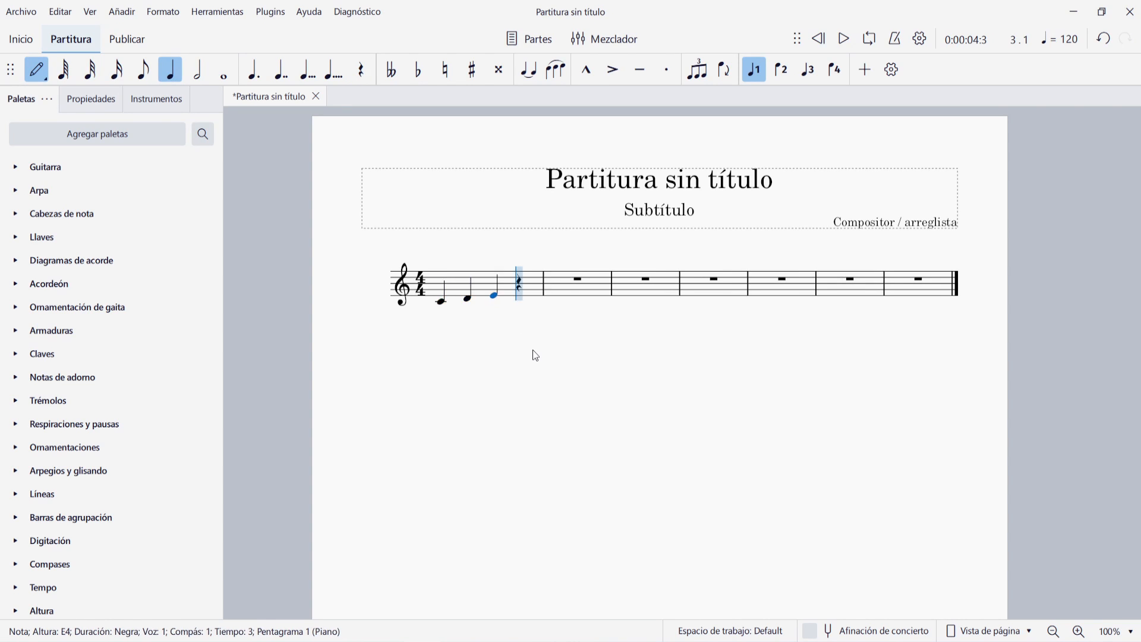
key(f)
key(g)
key(a)
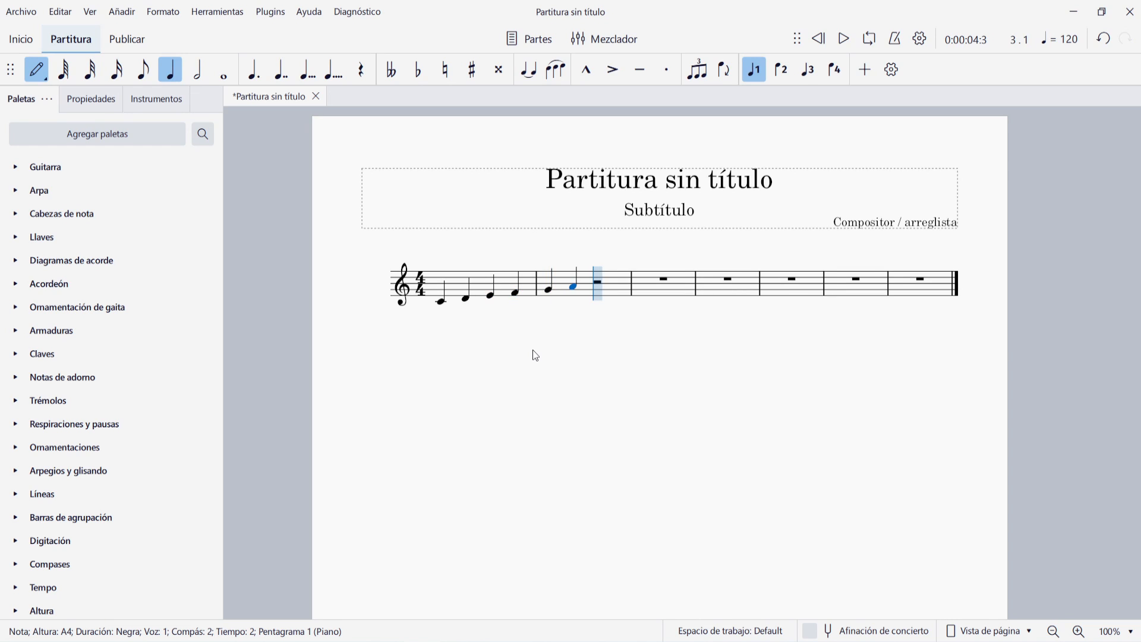
Enter the ascending quarter notes C5, D5, E5, F5 and G5 from the start of the third measure
key(Right)
key(Right)
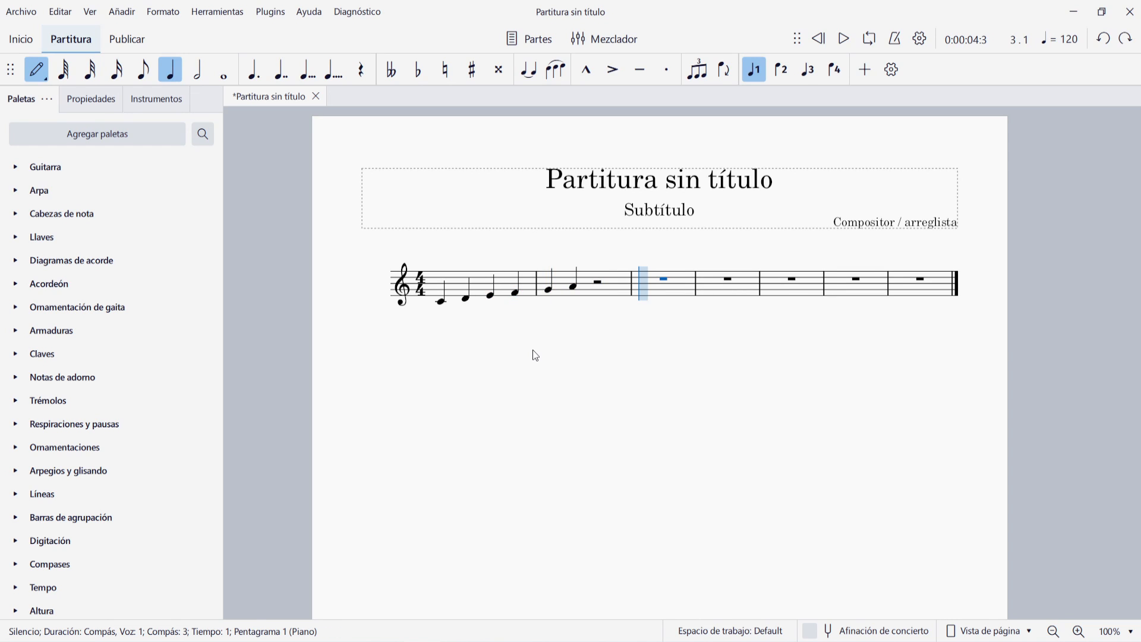
key(c)
key(d)
key(e)
key(f)
key(g)
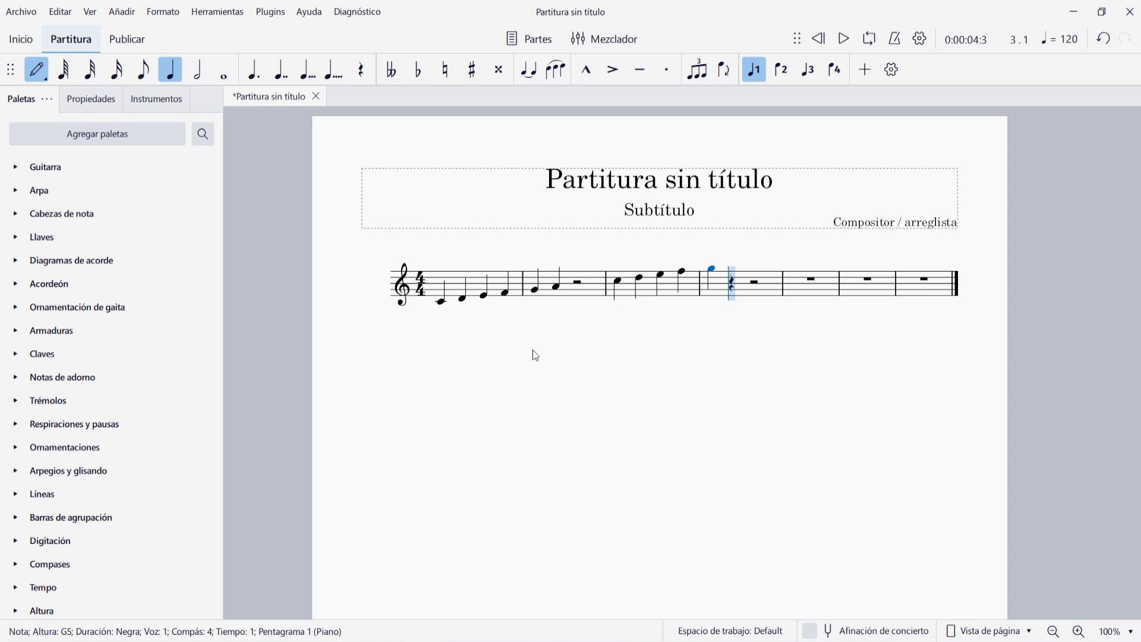
Enter a quarter note B4 on the first beat of the fifth measure
key(Escape)
key(Right)
key(Right)
key(Right)
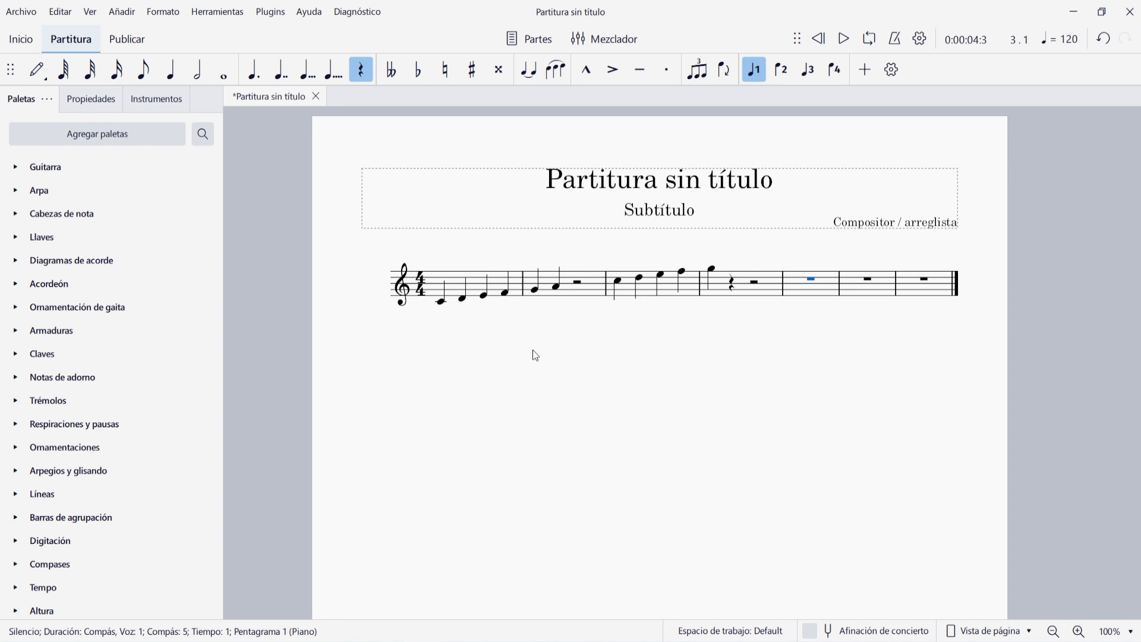
key(n)
key(5)
key(b)
key(ctrl+Down)
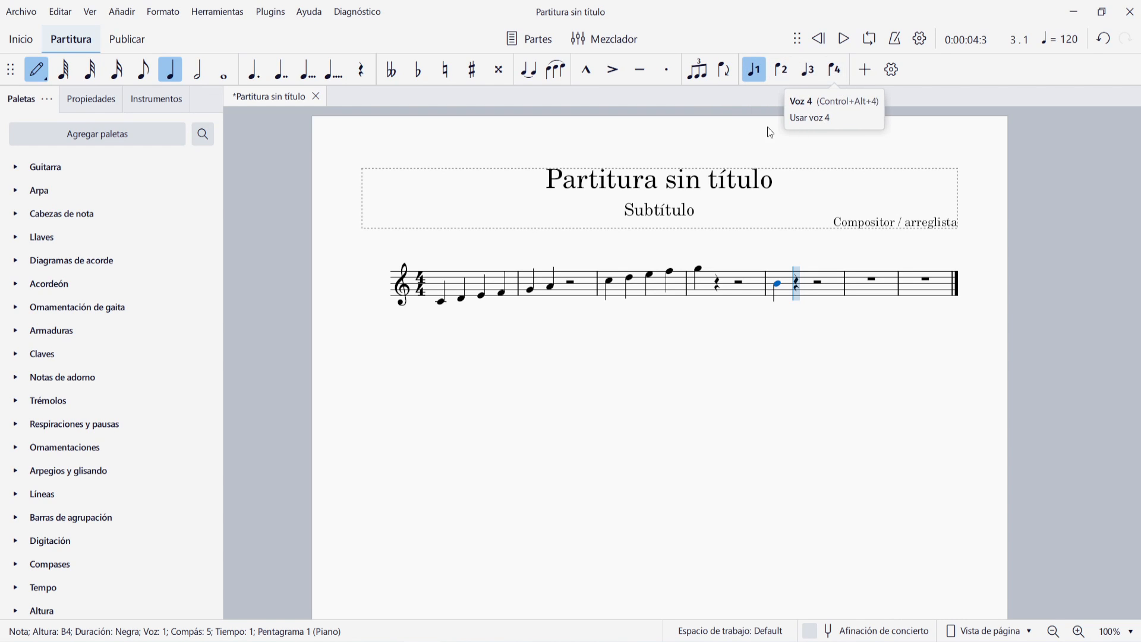
key(Escape)
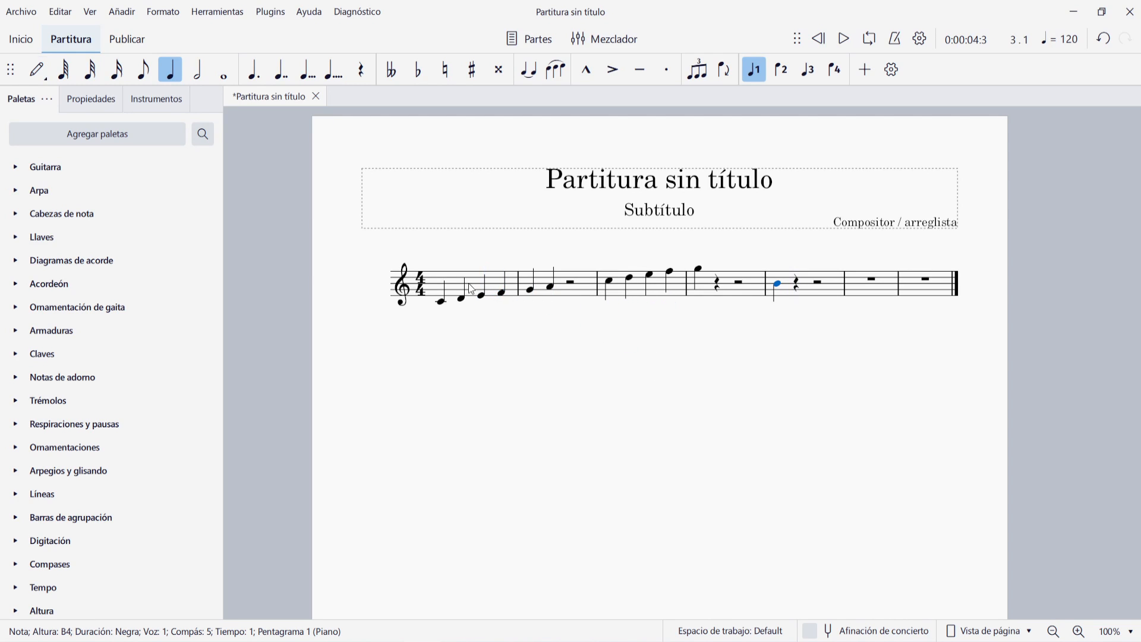
Replace the contents of the first measure with a half note G5 on beat 1
click(470, 297)
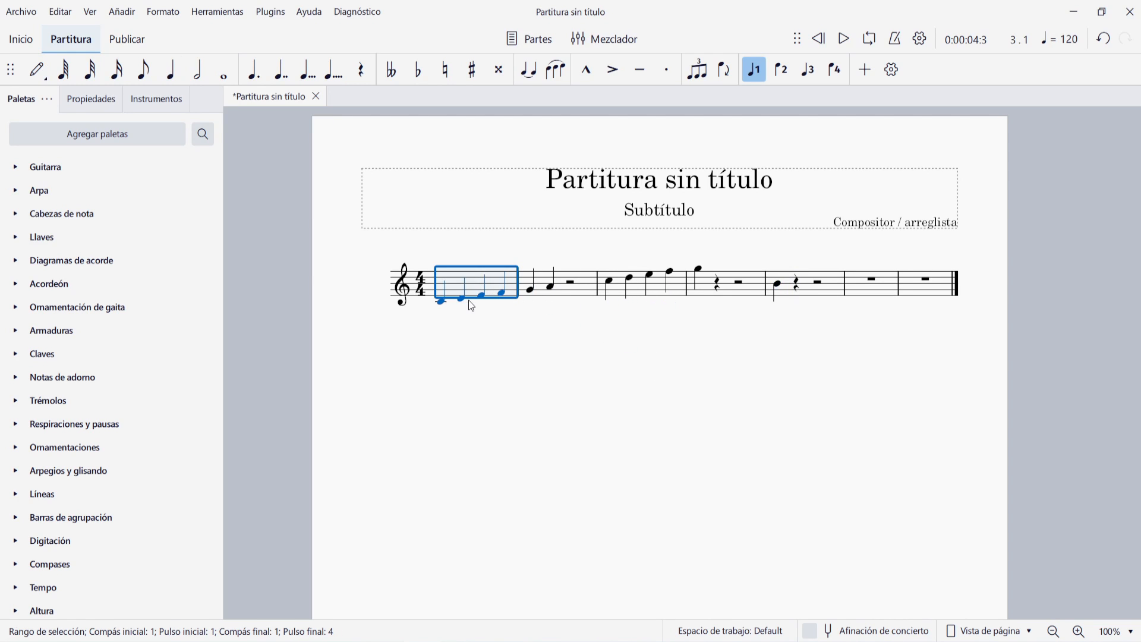
key(Delete)
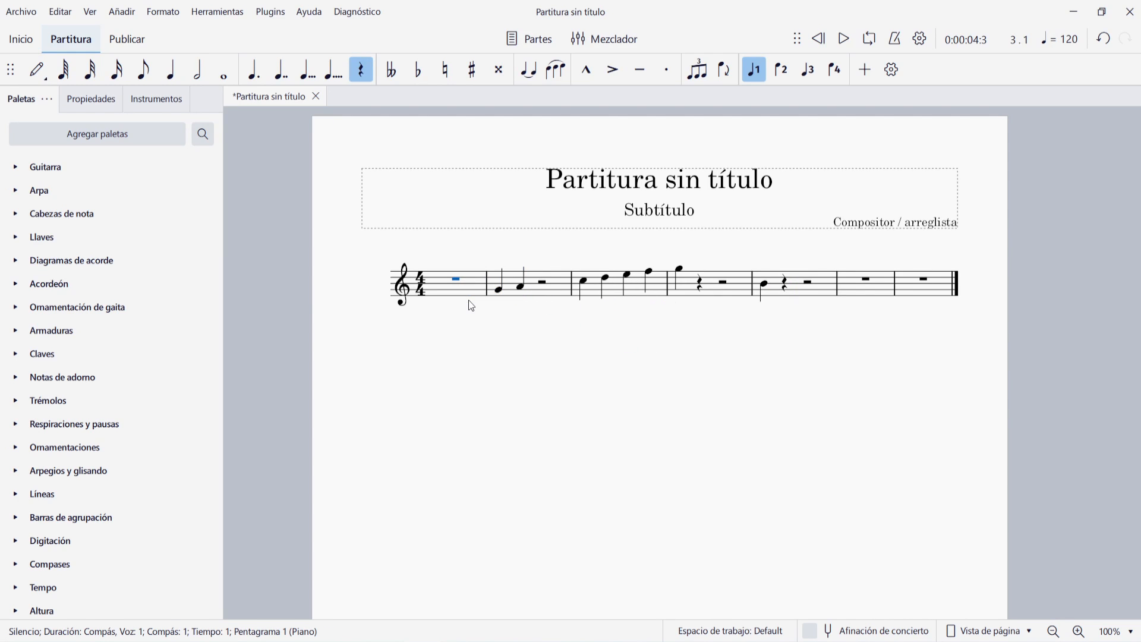
key(n)
key(6)
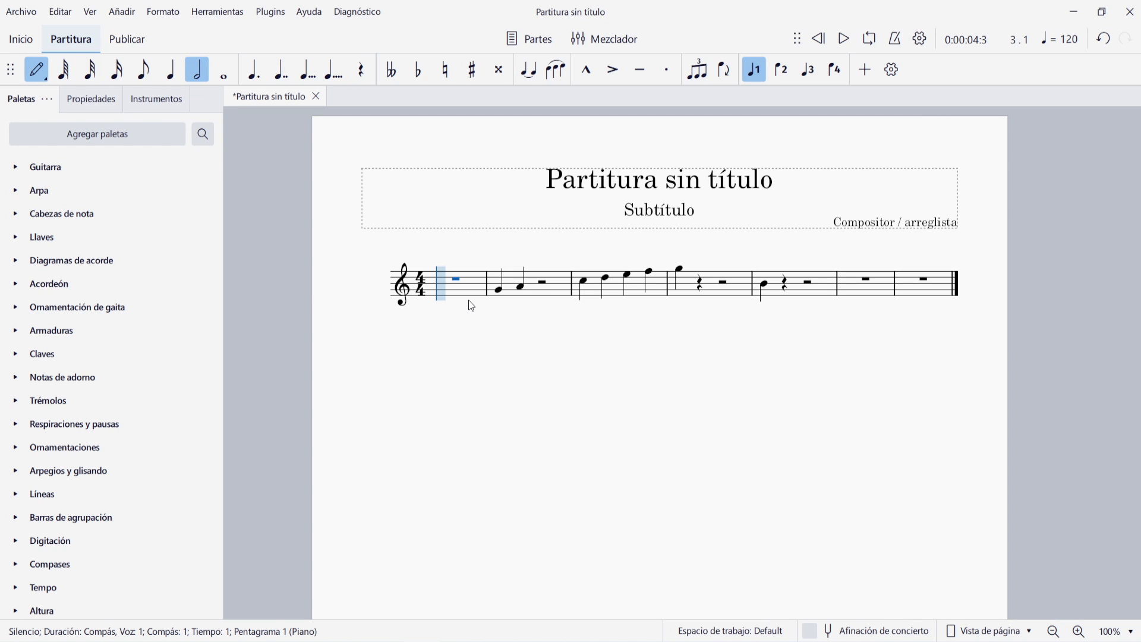
key(g)
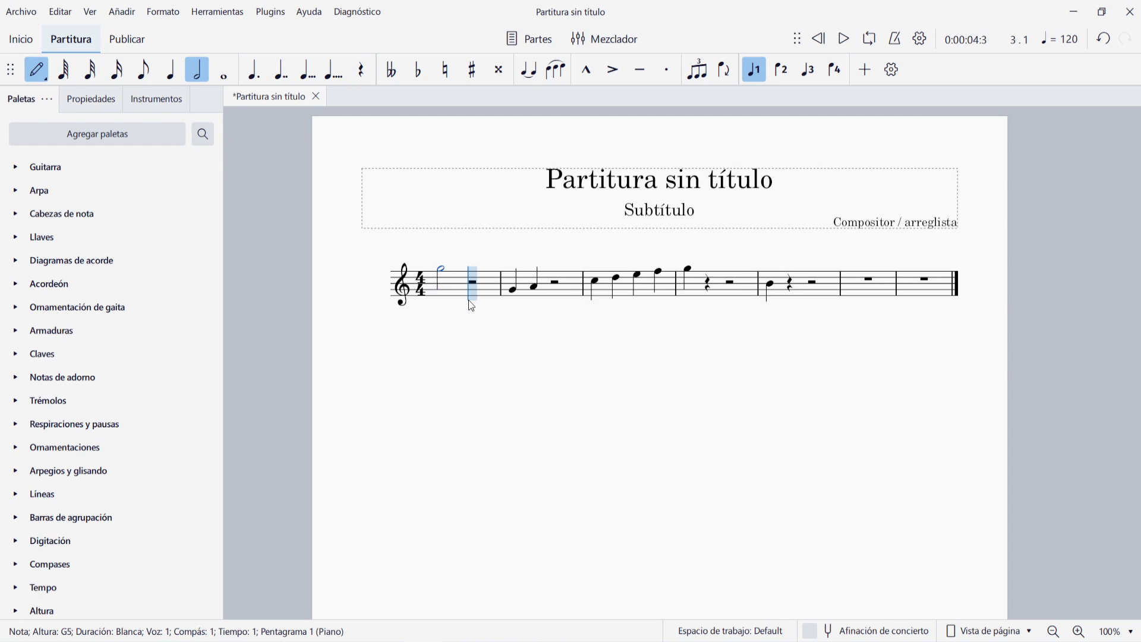
key(Escape)
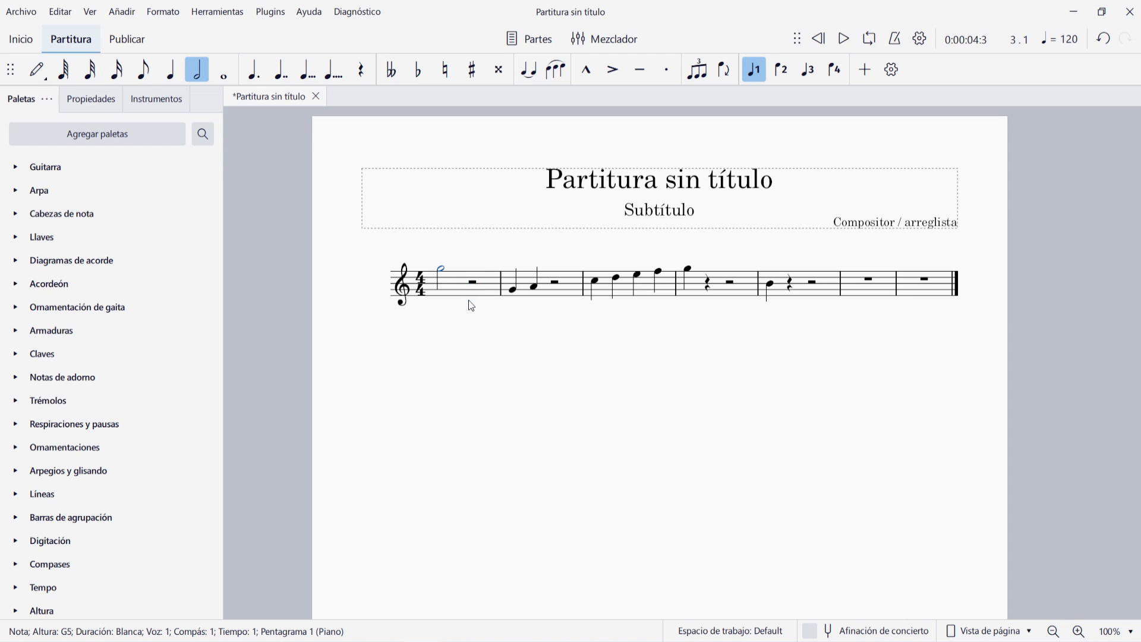
Add a half note G4 in voice 2 on the first beat of the first measure
key(n)
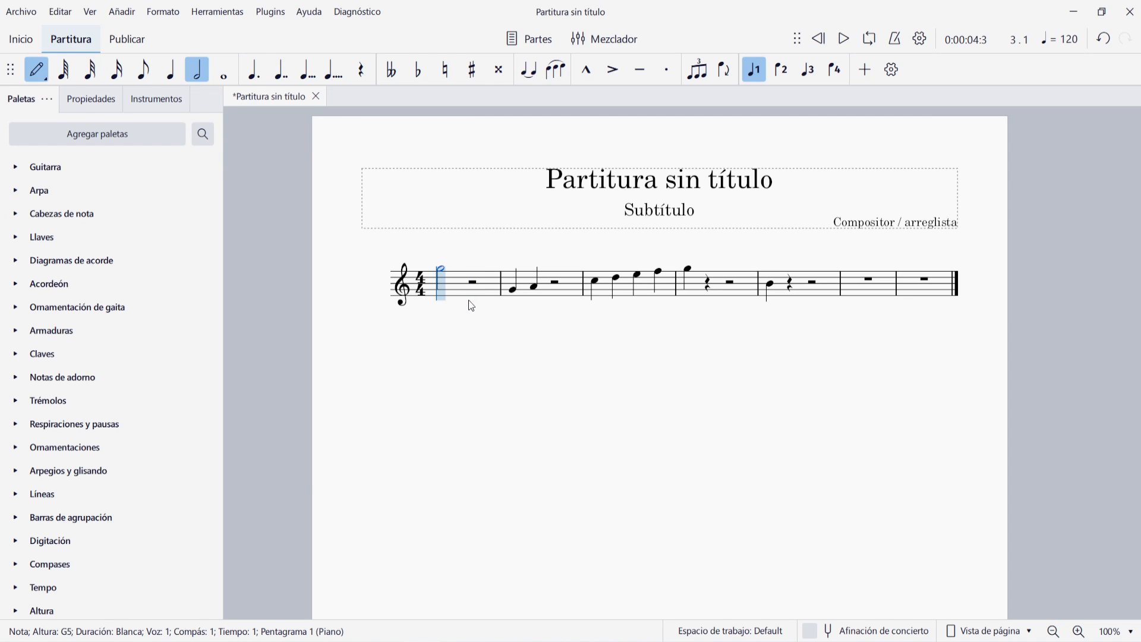
key(ctrl+alt+2)
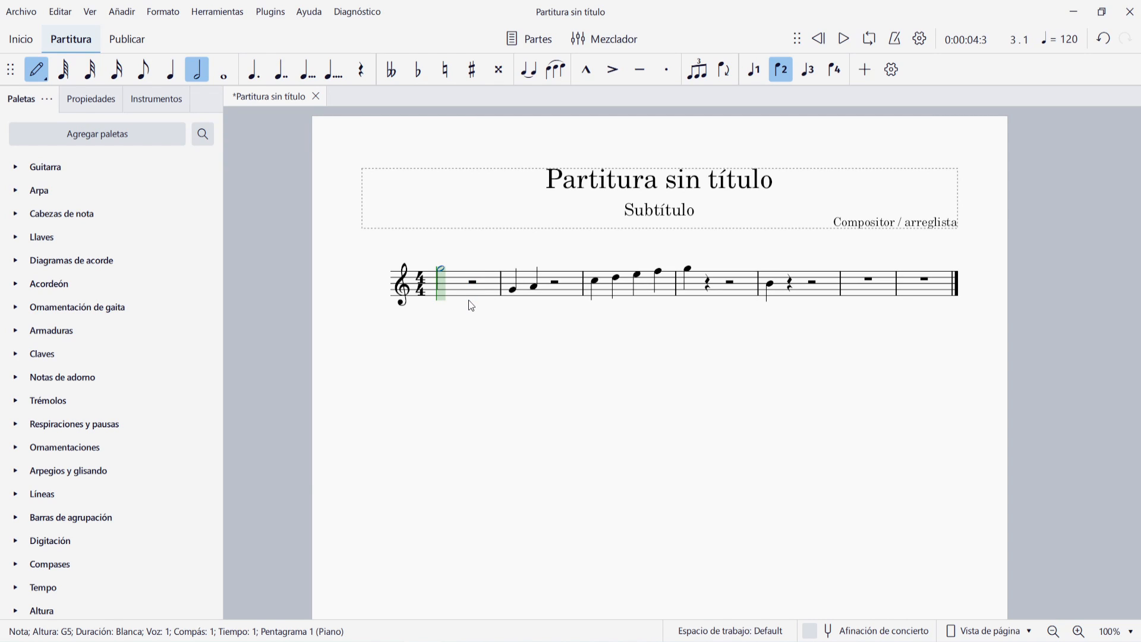
key(g)
key(Escape)
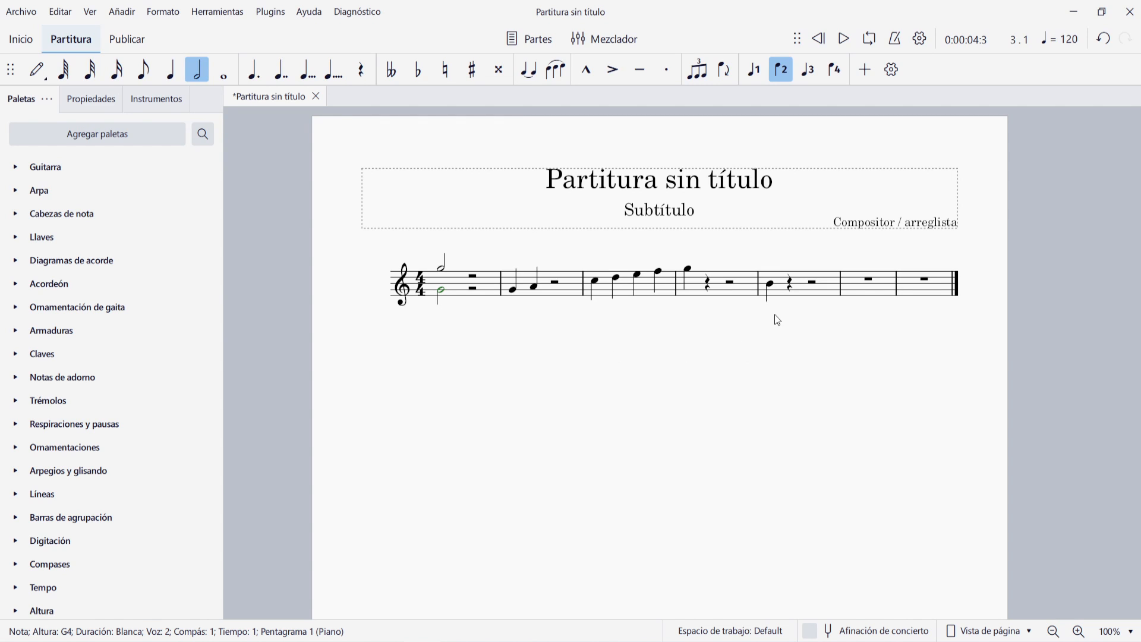
Flip the stem direction of the B4 quarter note in the fifth measure
click(769, 286)
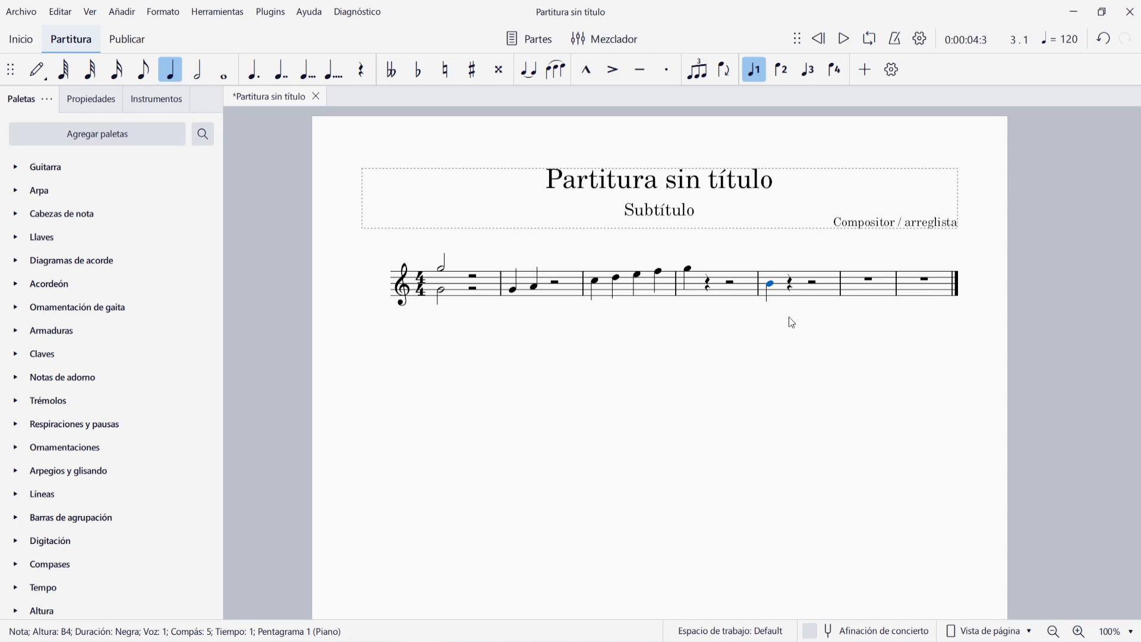
click(725, 71)
Select the B4 note's stem in the fifth measure and set its direction to automatic in its properties
click(774, 267)
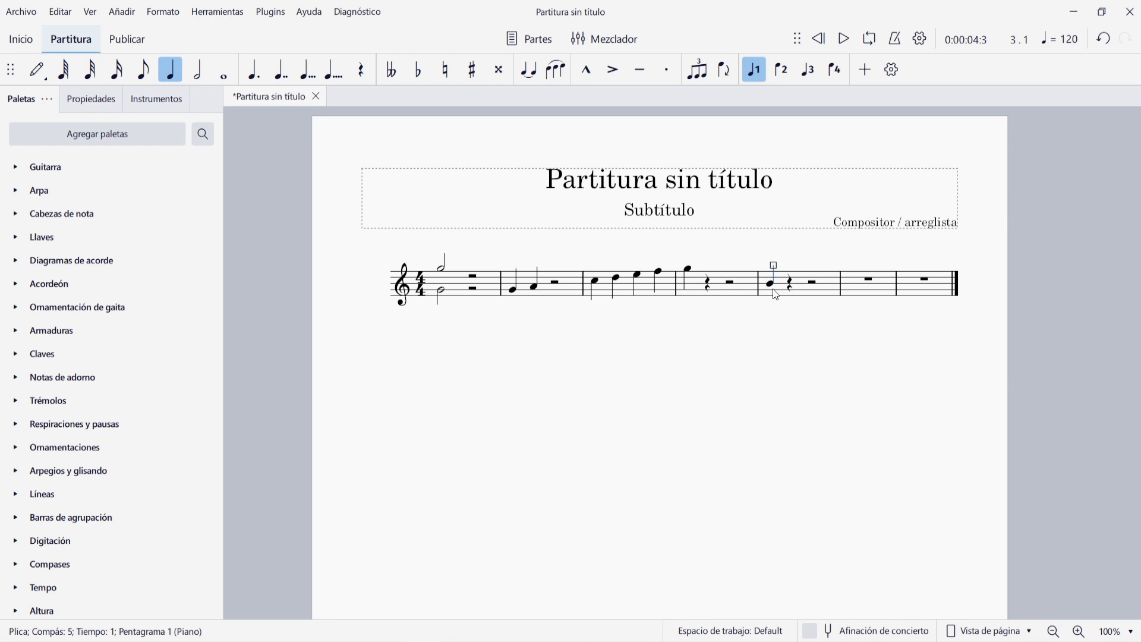
click(90, 101)
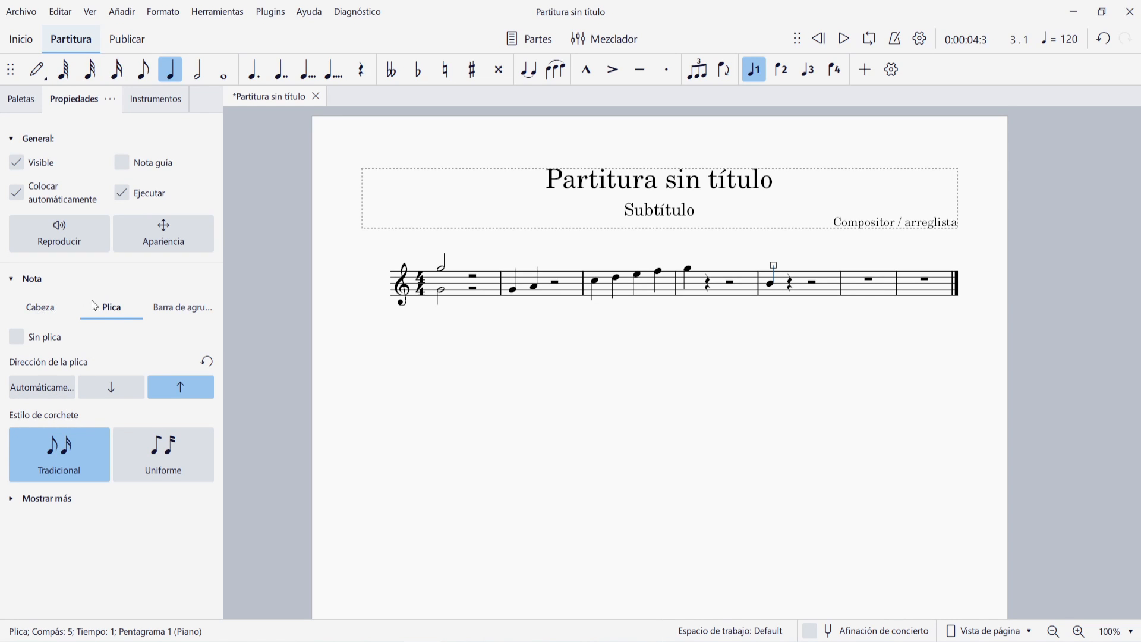
click(178, 308)
click(116, 316)
click(17, 338)
click(34, 396)
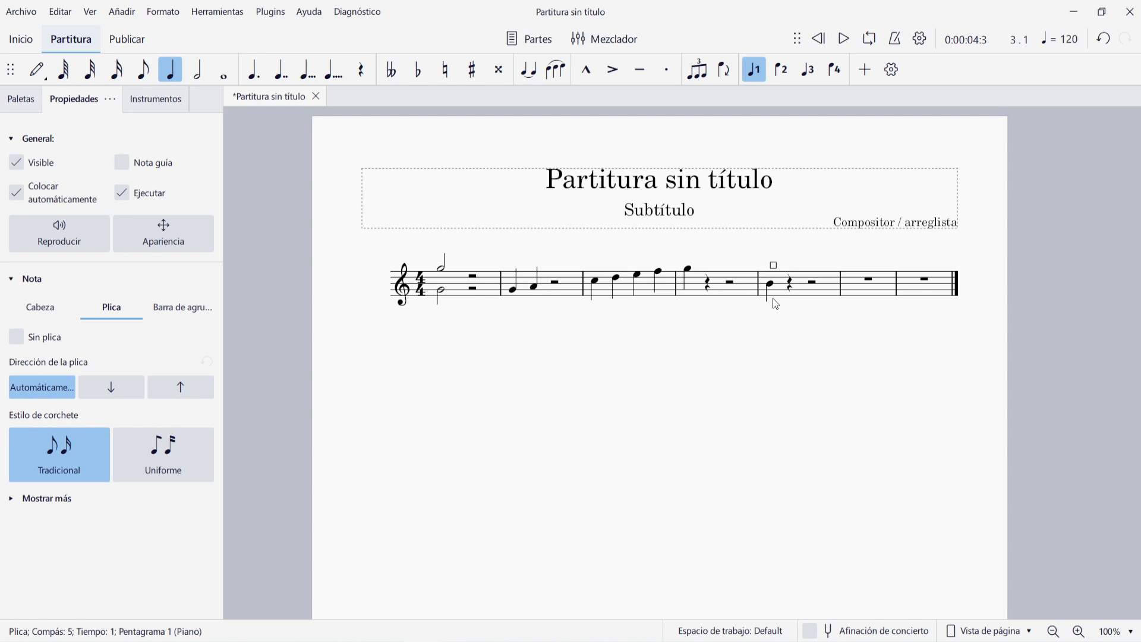
Enter an eighth note G4 on the second beat of the fifth measure
click(790, 284)
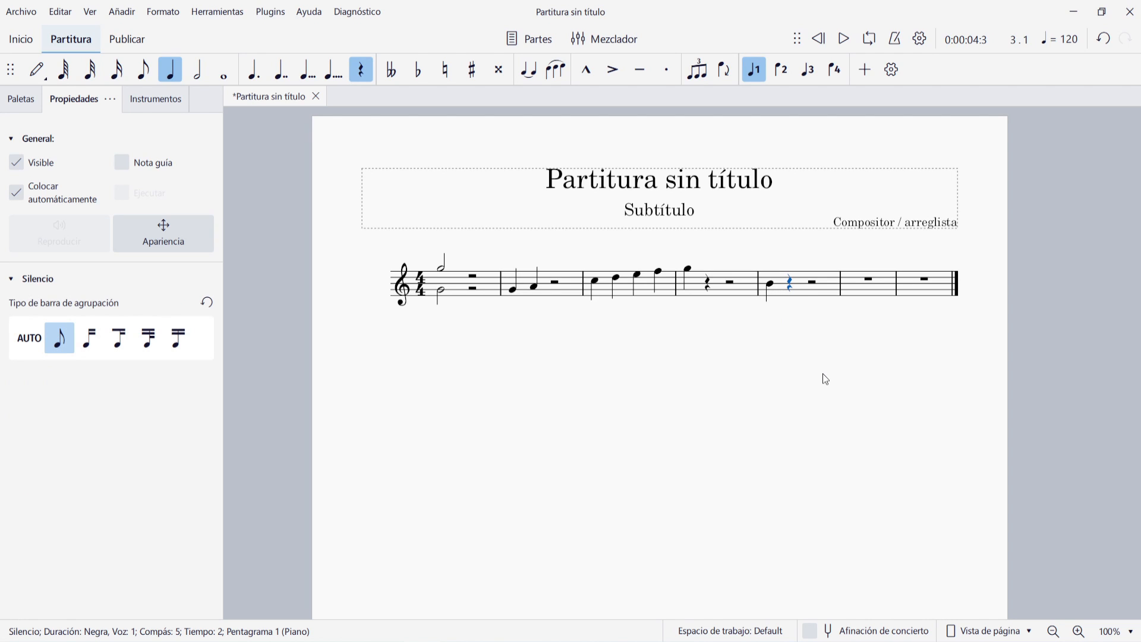
key(n)
key(4)
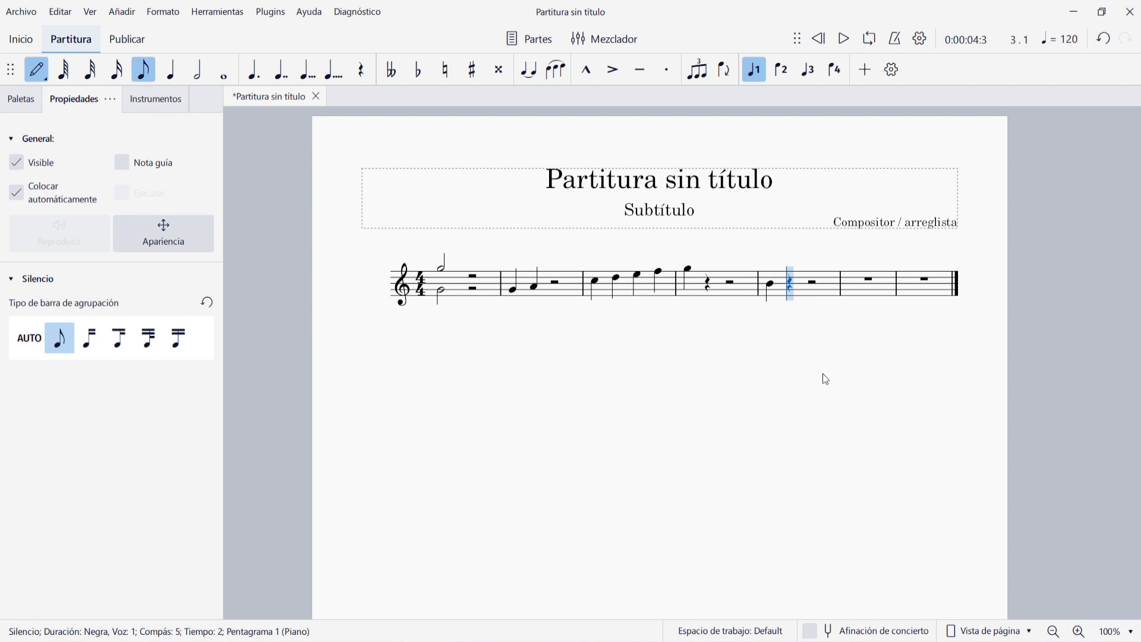
key(g)
key(Escape)
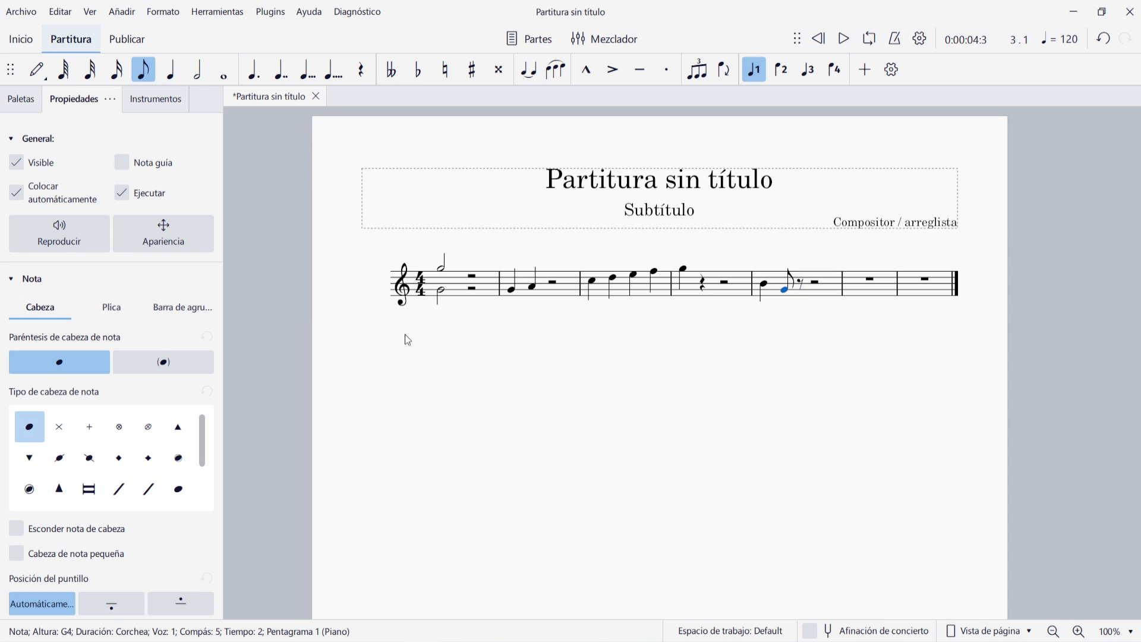
Try the Uniforme flag style on the new eighth note and restore the Tradicional style
click(144, 312)
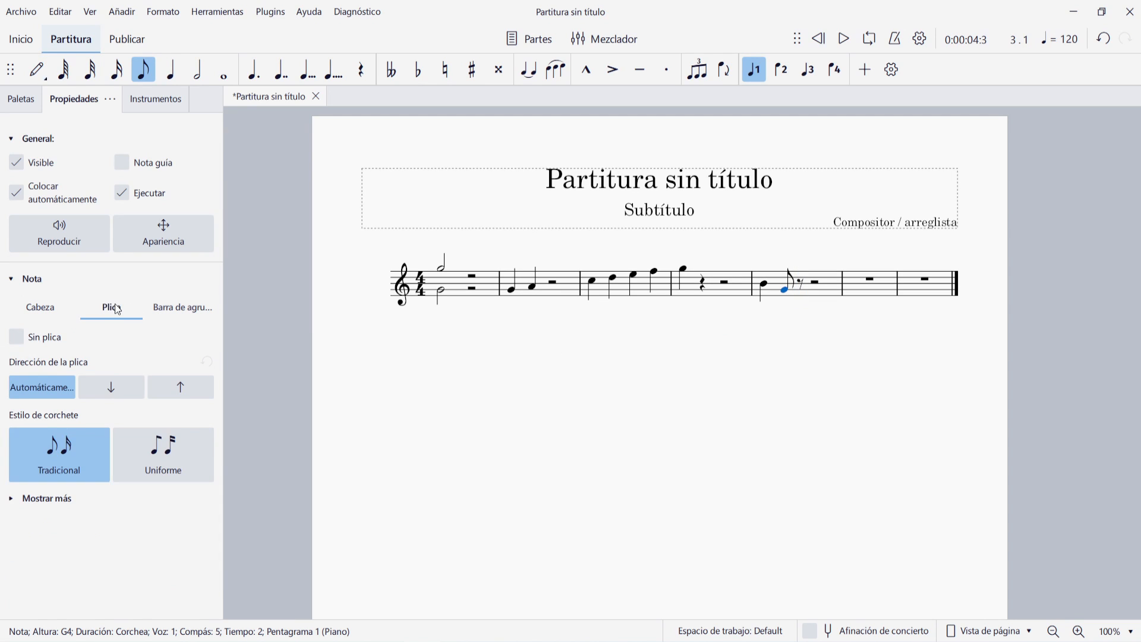
click(170, 448)
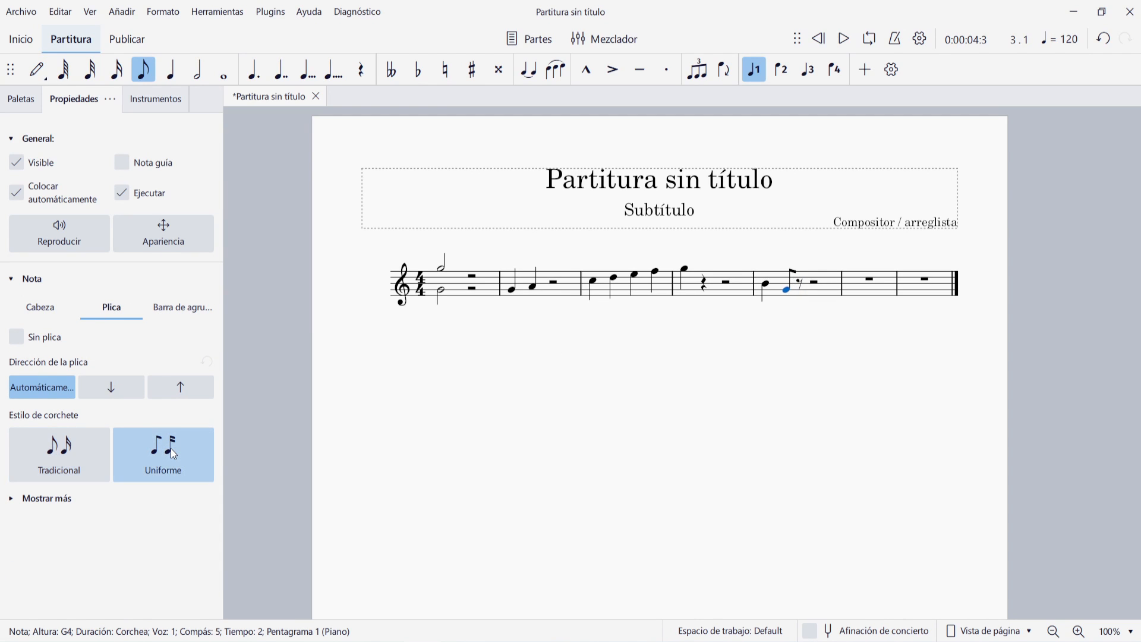
click(74, 454)
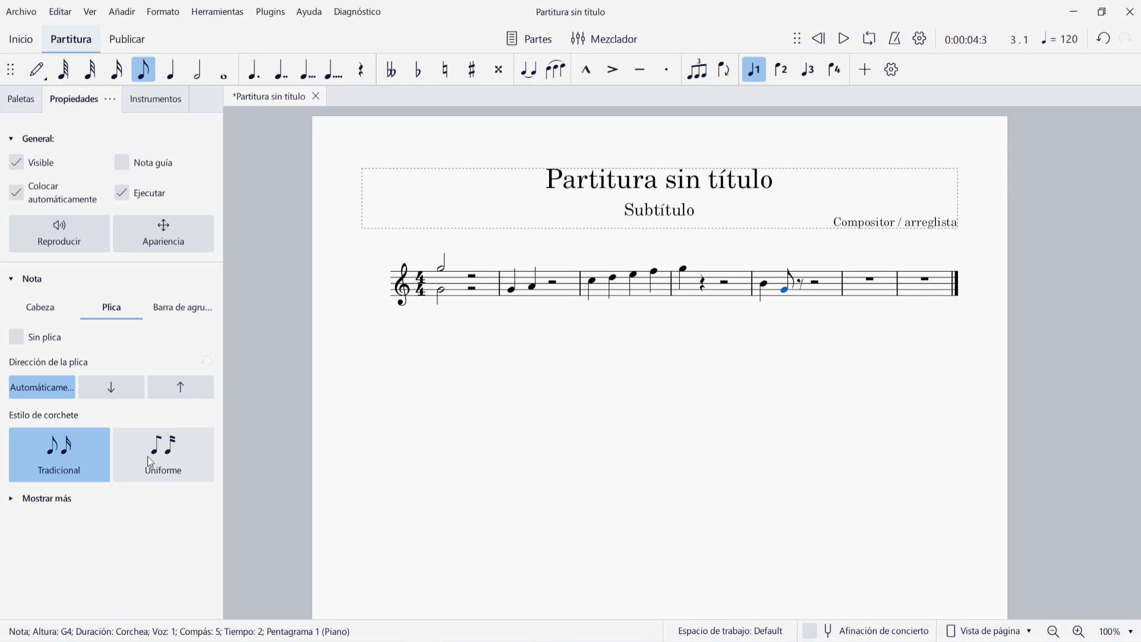
Set the eighth note's stem thickness to 0.32 and its stem length to 3.5
click(17, 503)
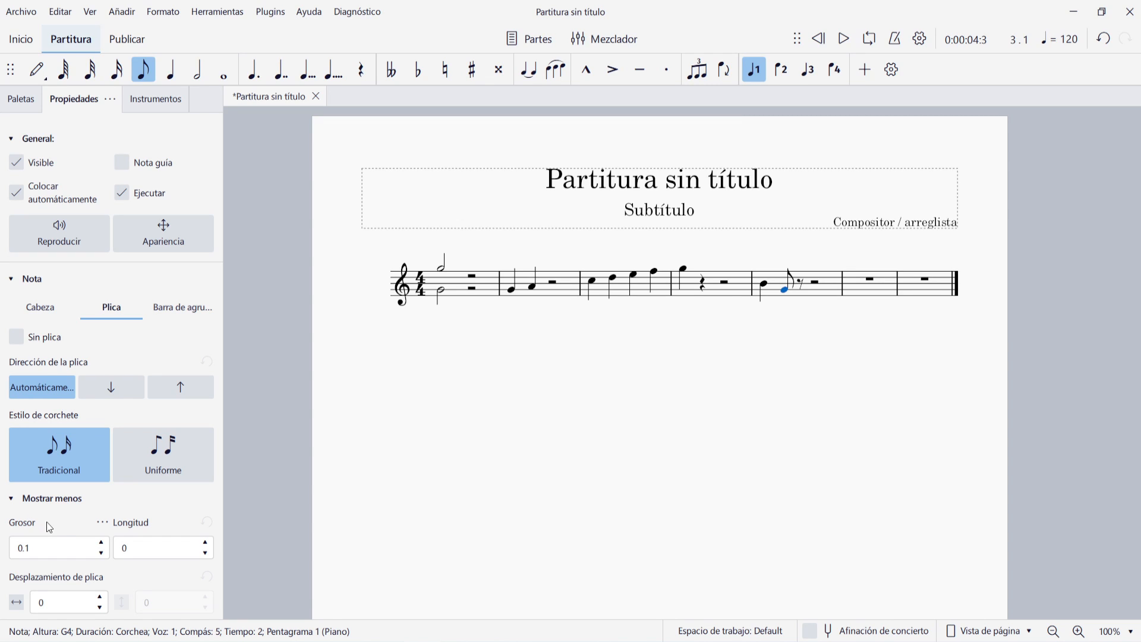
click(101, 542)
click(100, 543)
click(101, 543)
click(100, 542)
click(99, 543)
click(100, 543)
click(100, 543)
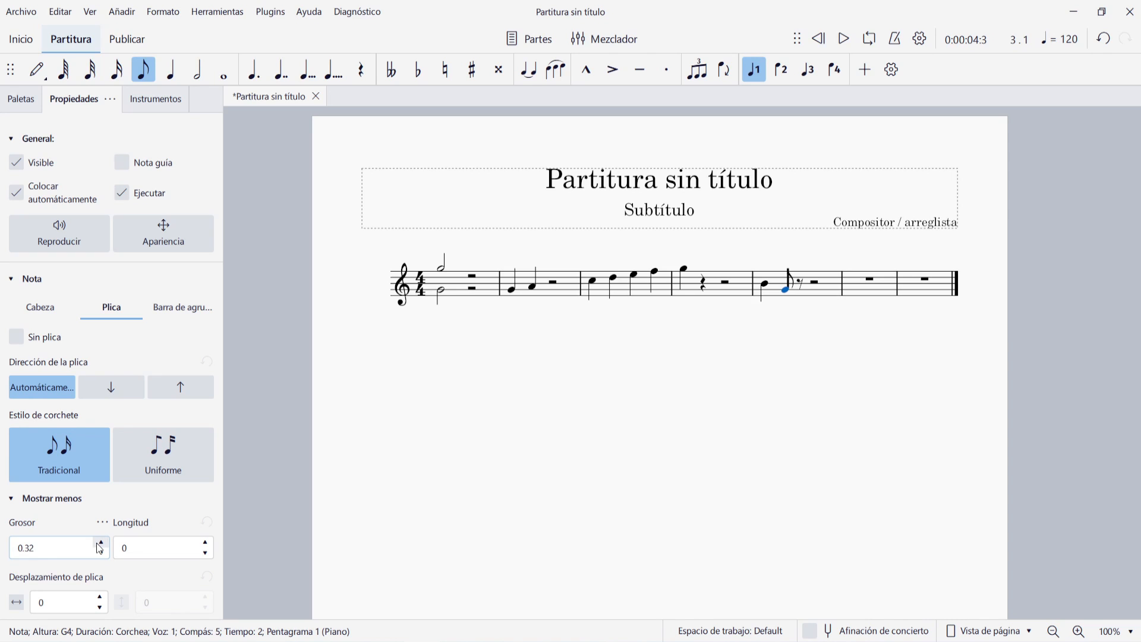
click(205, 544)
click(205, 543)
click(205, 543)
click(206, 543)
click(205, 543)
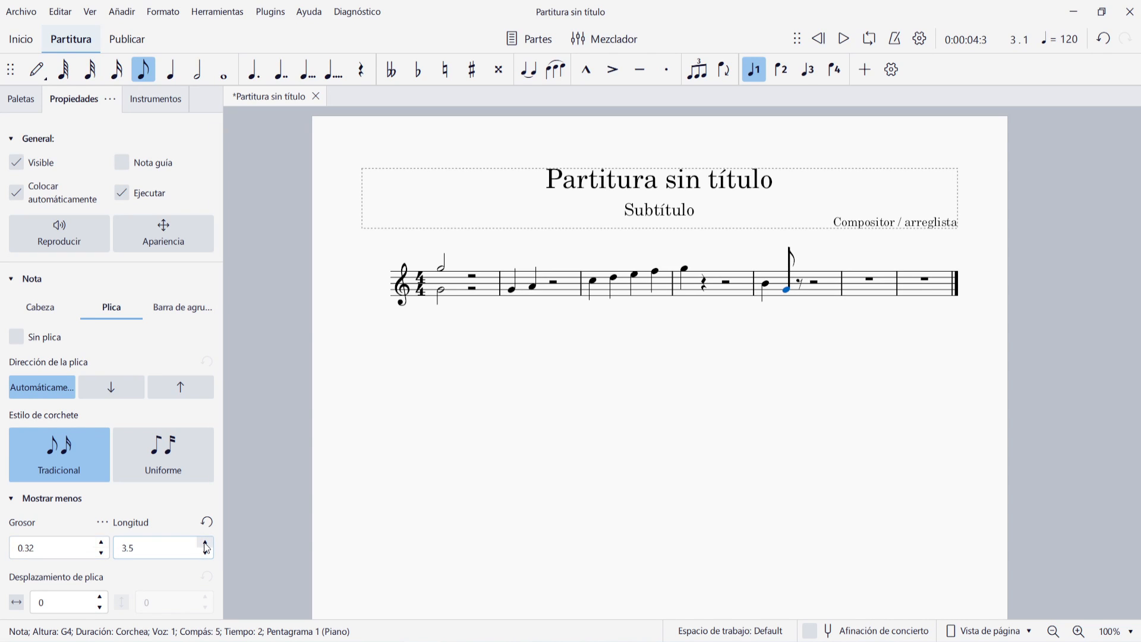
Try horizontal stem offsets of 2 and -2 on the eighth note and return the offset to 0
click(101, 597)
click(100, 597)
click(100, 597)
click(100, 598)
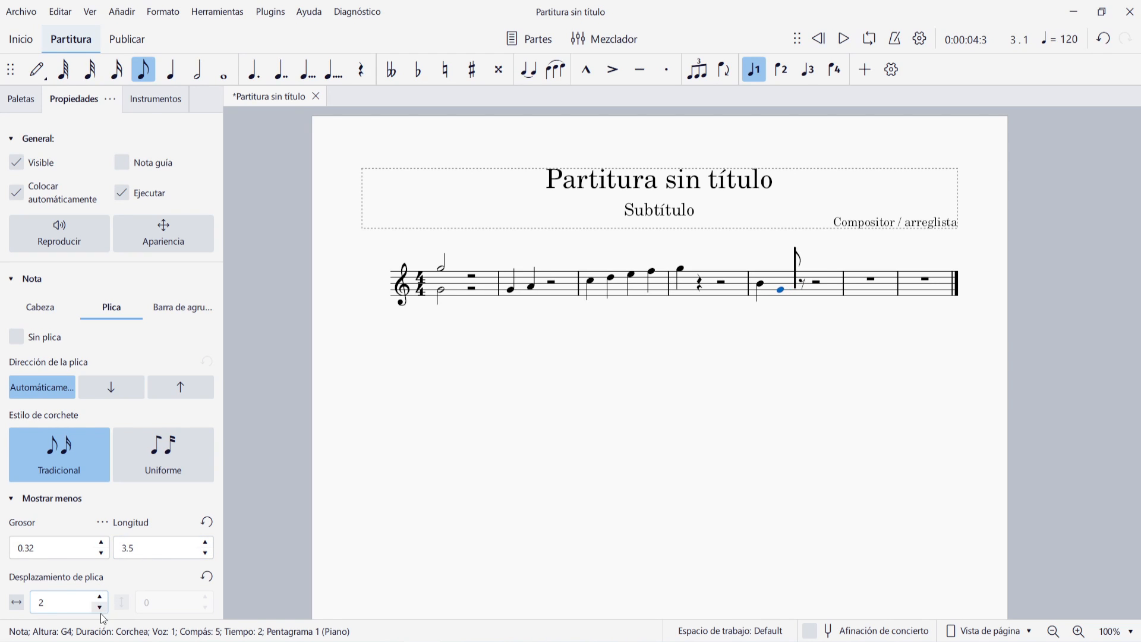
click(97, 609)
click(97, 610)
click(97, 610)
click(97, 610)
click(98, 610)
click(97, 610)
click(97, 610)
click(97, 610)
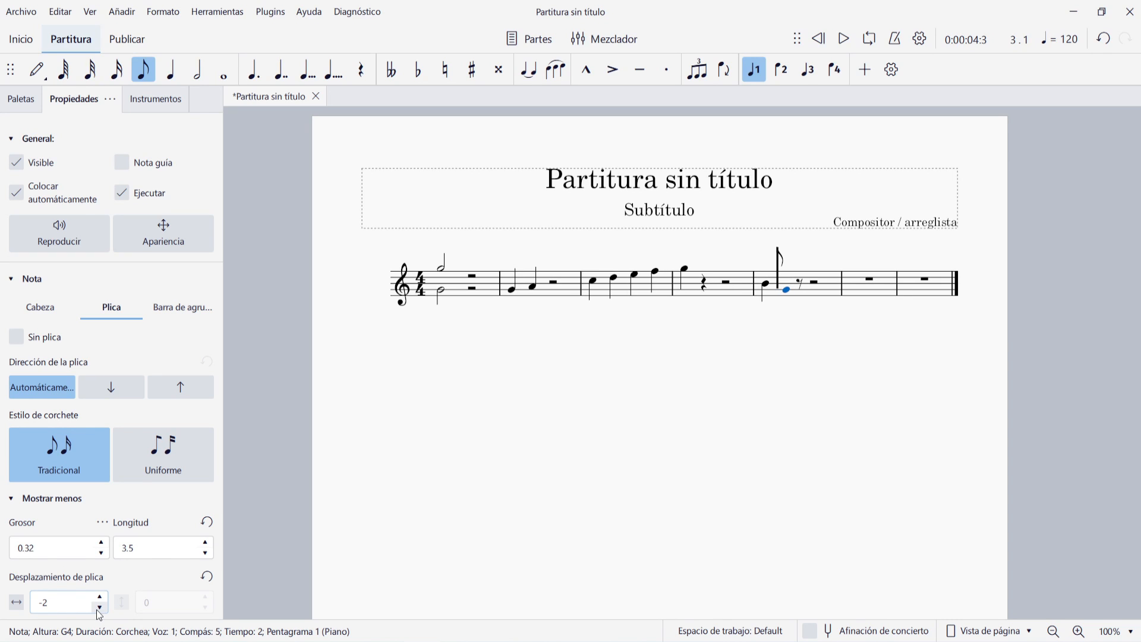
click(100, 597)
click(101, 598)
click(100, 597)
click(101, 598)
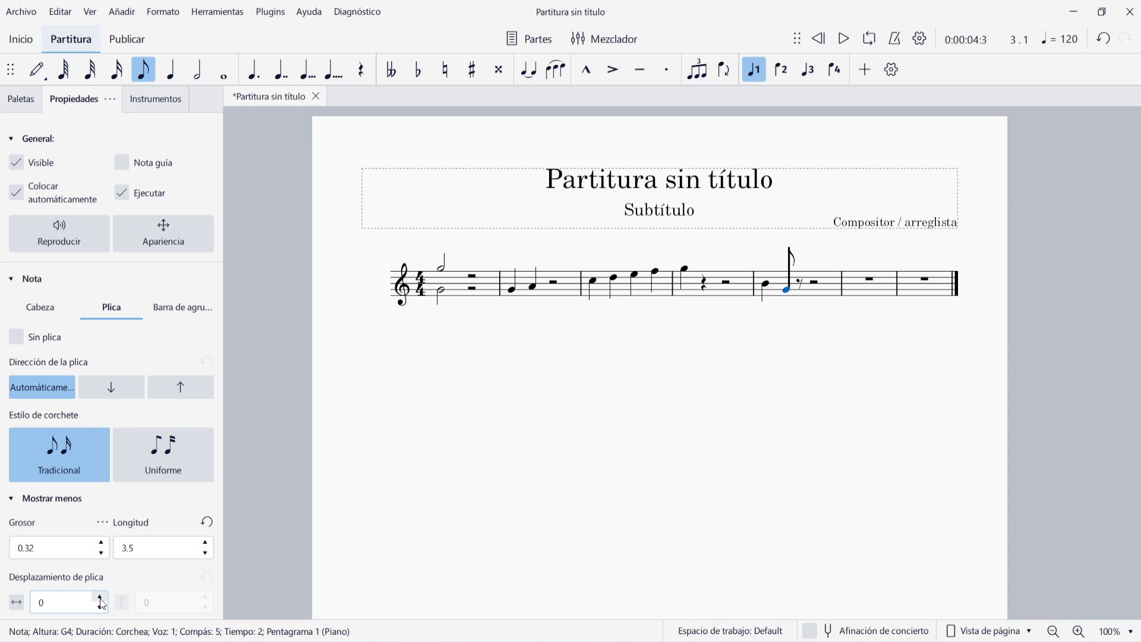
Review the eighth note's beam settings and its notehead settings
click(52, 498)
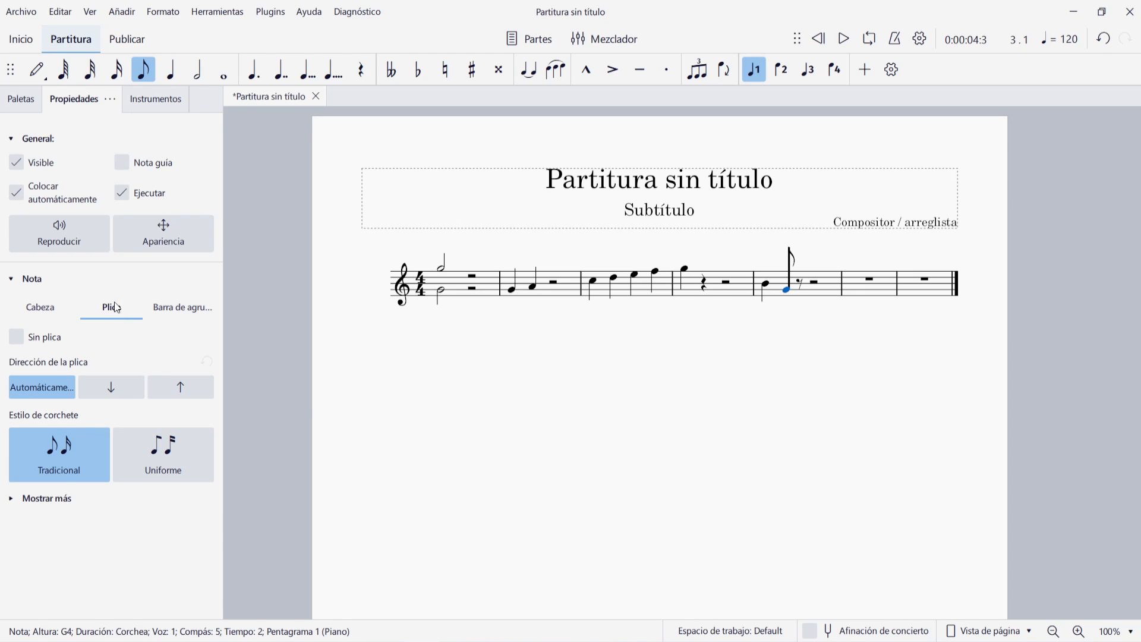
click(180, 310)
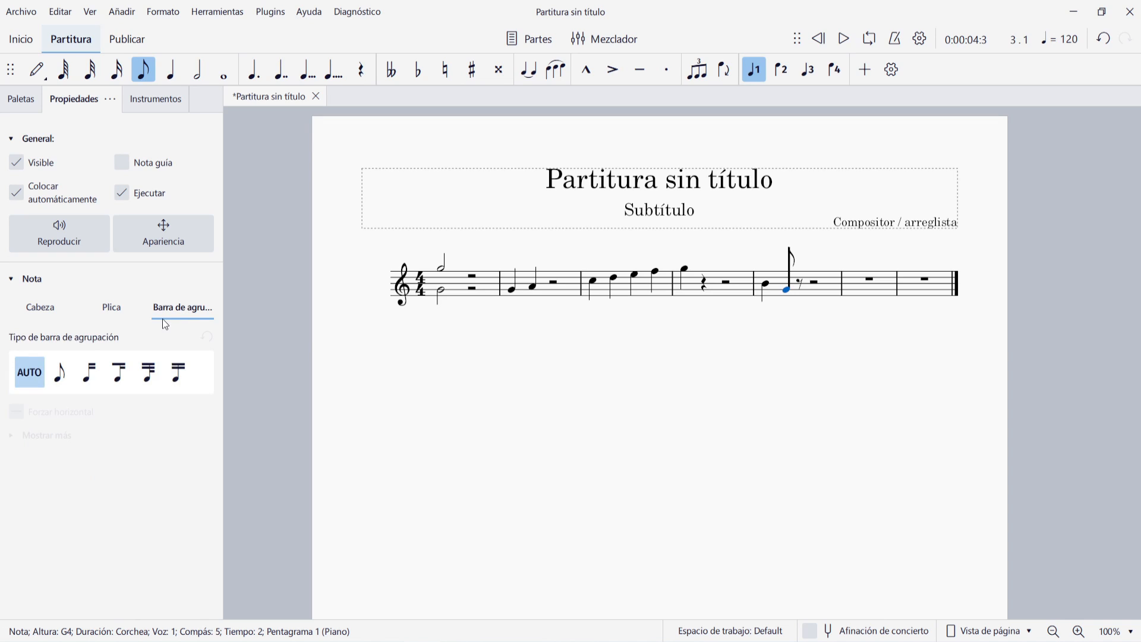
click(45, 317)
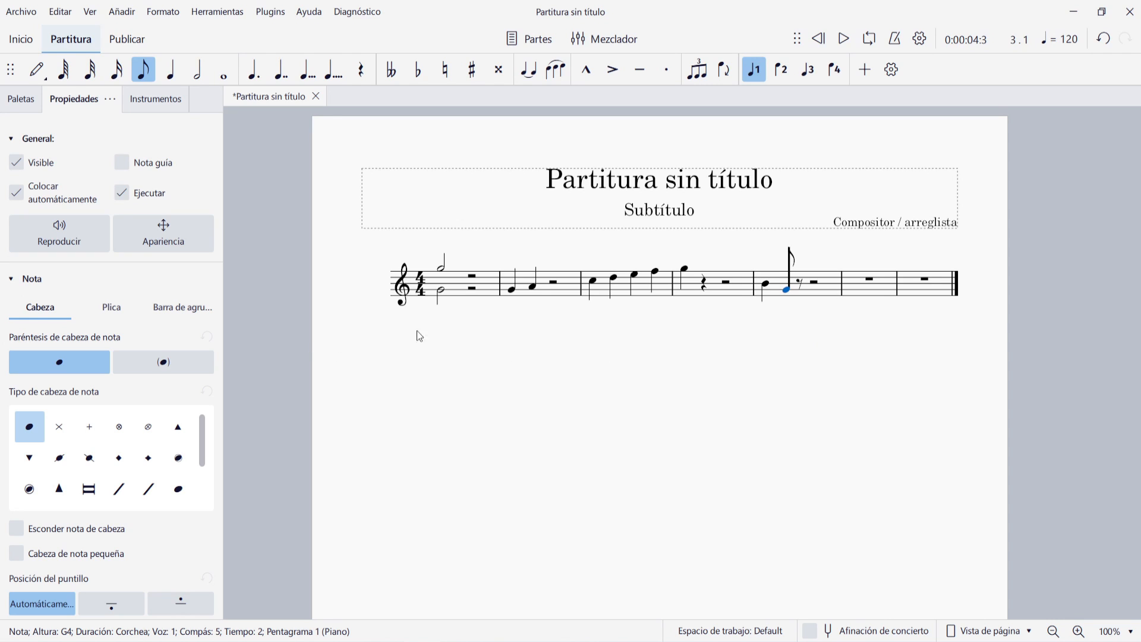
Enclose the eighth note's head in parentheses, and try the cross notehead type before restoring the normal one
click(163, 364)
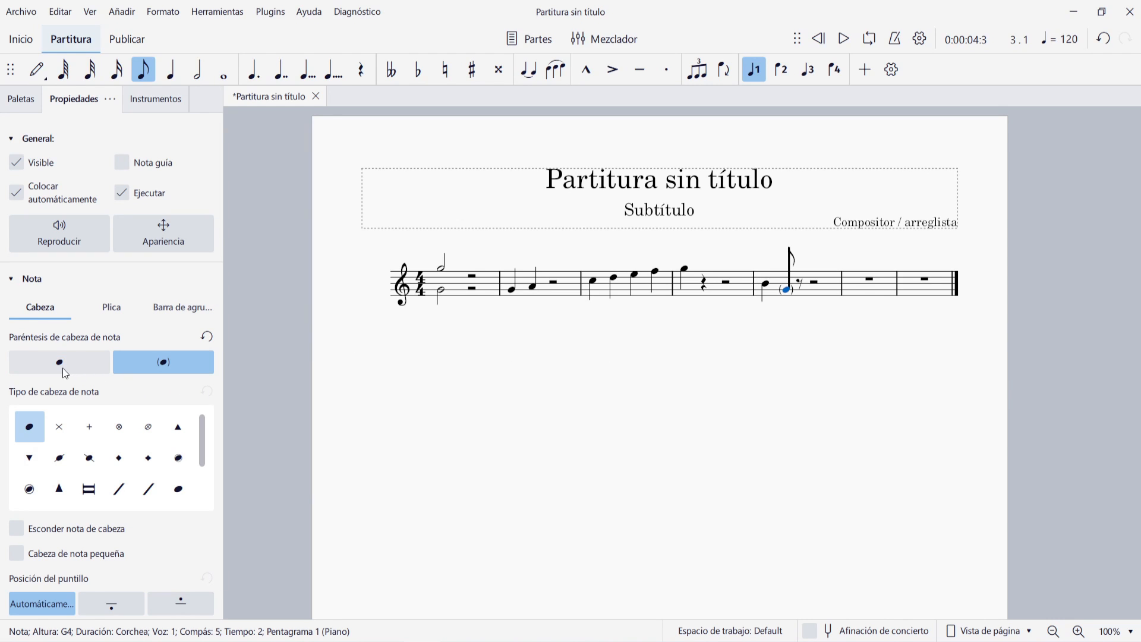
click(64, 423)
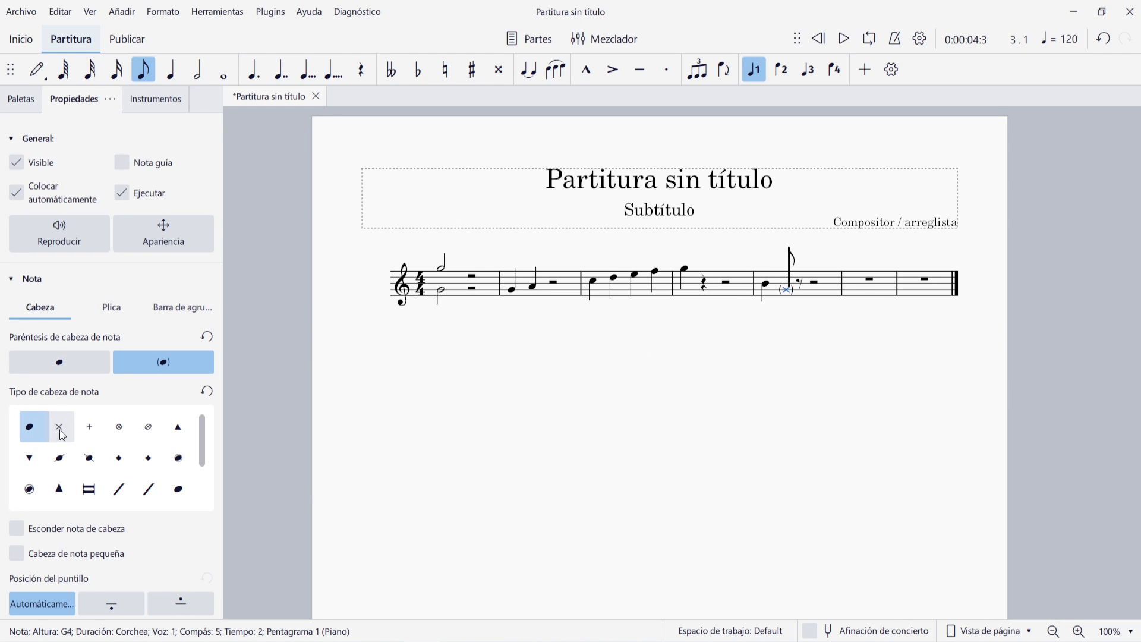
click(30, 427)
Try hiding the eighth note's head and making it small, restore both options, and return to the stem settings
click(16, 533)
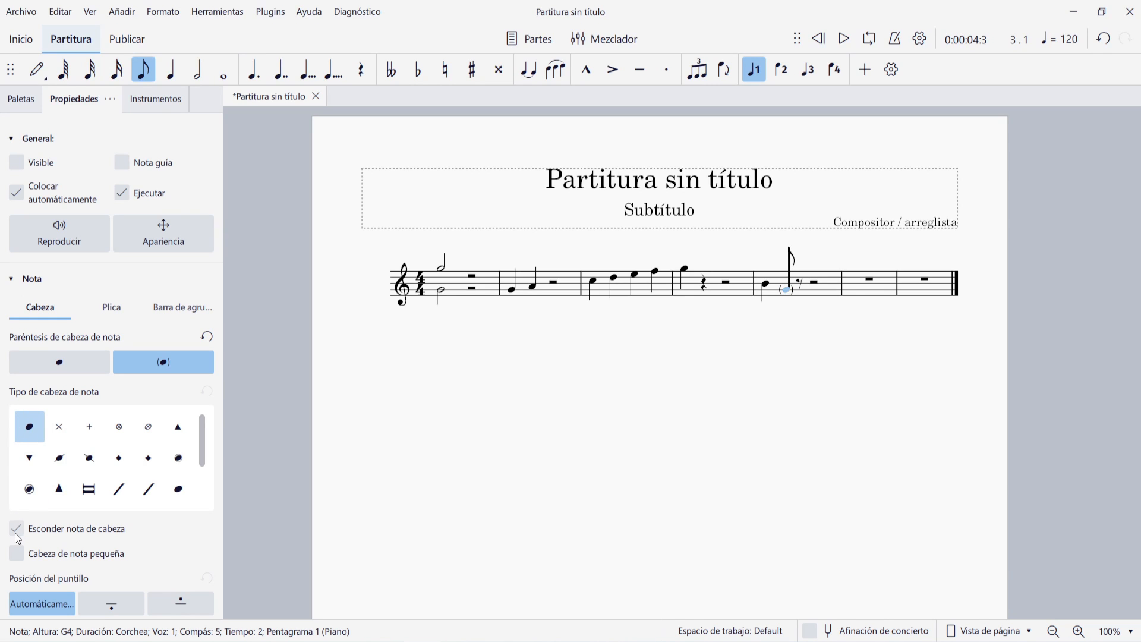
click(16, 531)
click(18, 555)
click(17, 554)
click(117, 312)
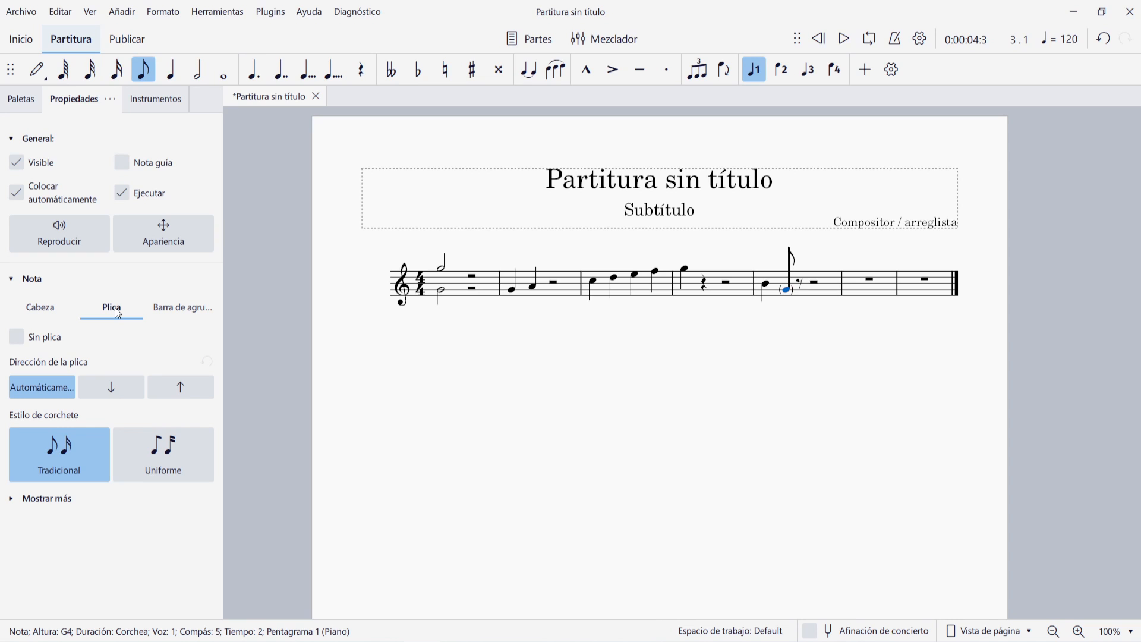
Clear all notes from the whole score, leaving the measures empty
click(775, 359)
key(ctrl+a)
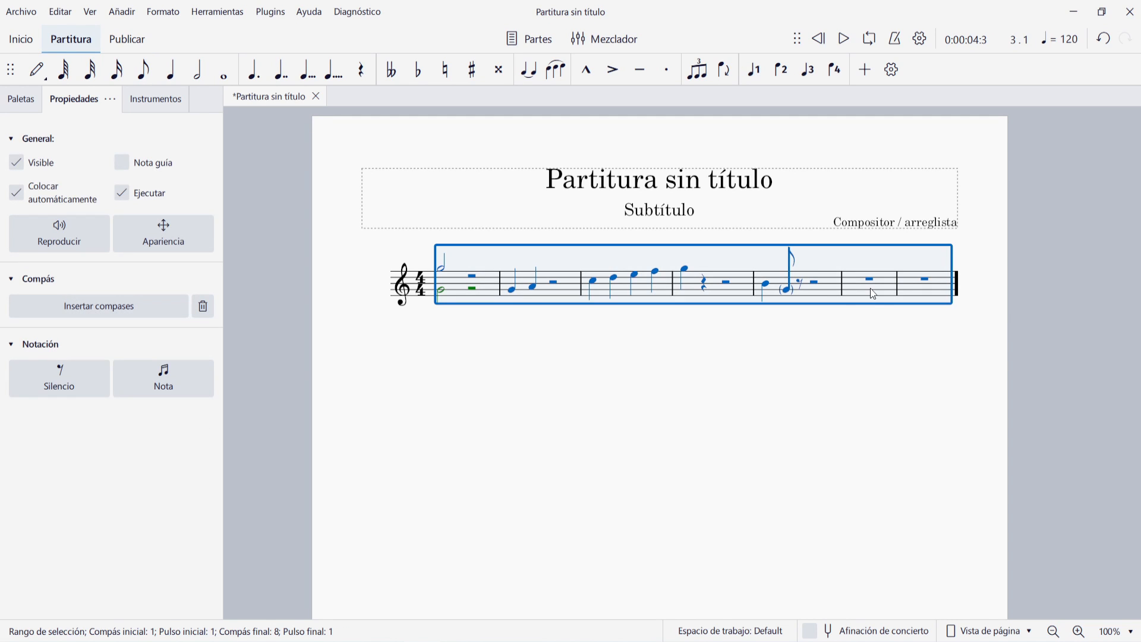
key(Delete)
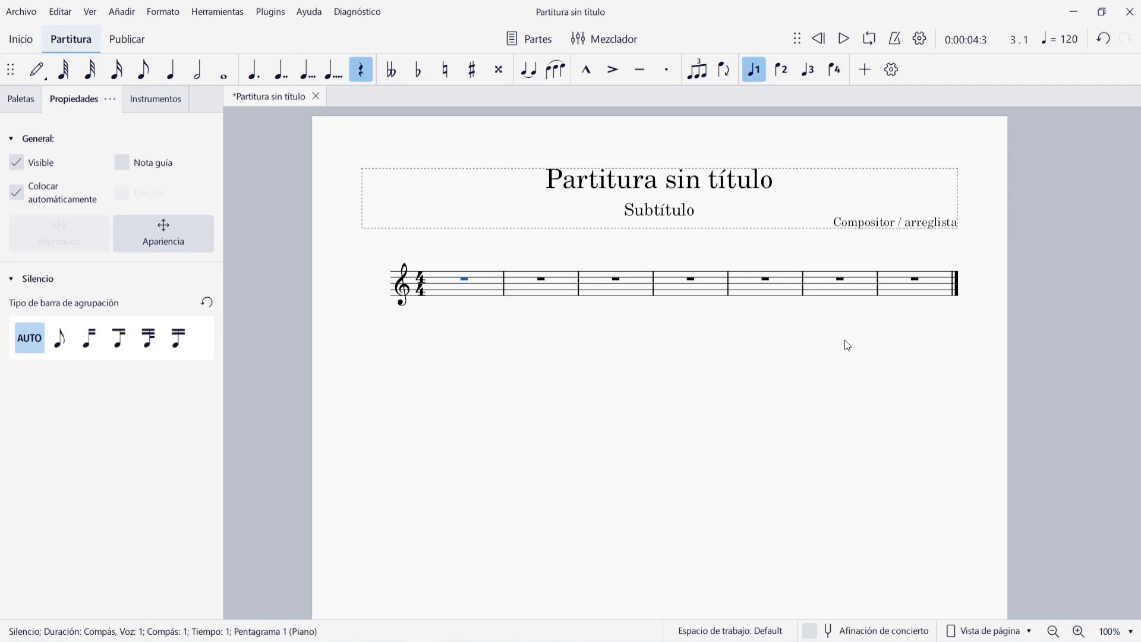
key(Escape)
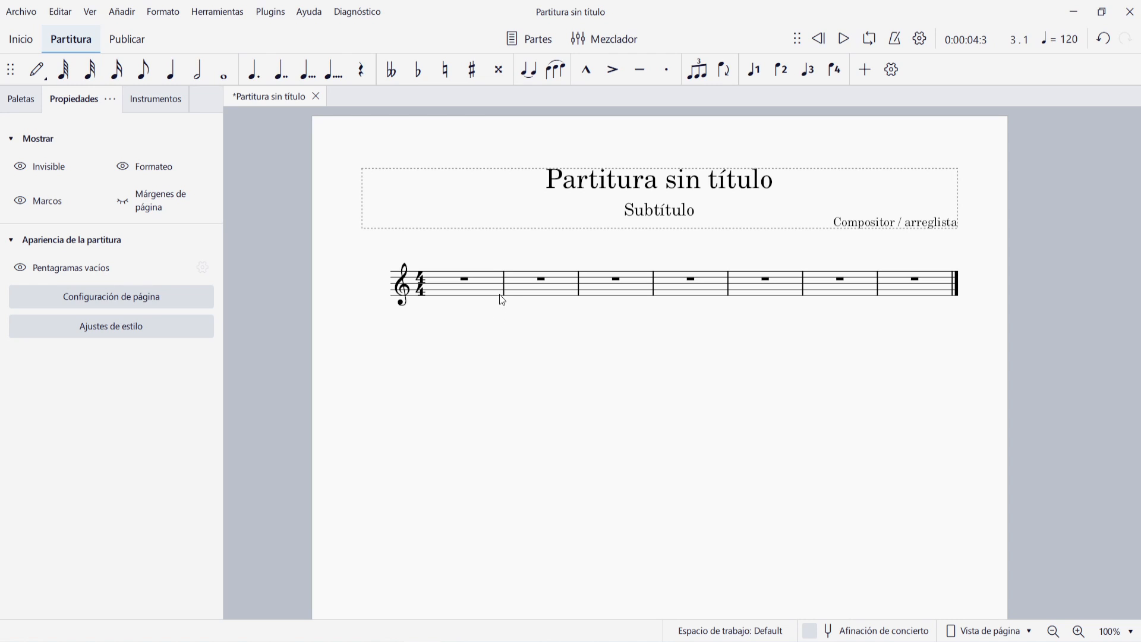
Fill the first measure with eight G4 eighth notes
click(484, 289)
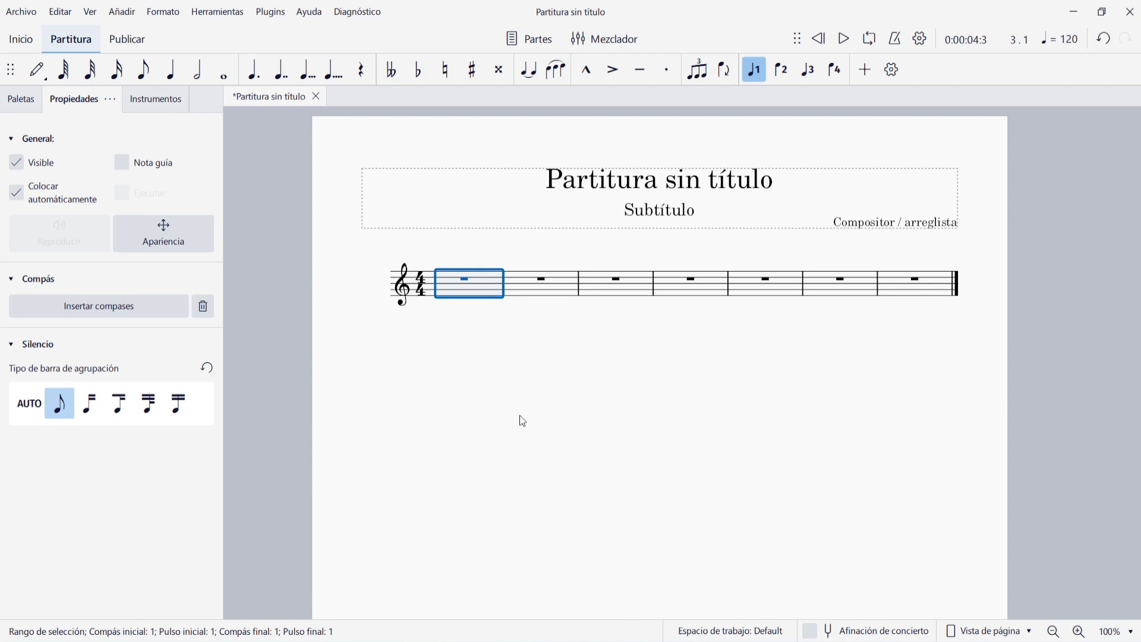
key(n)
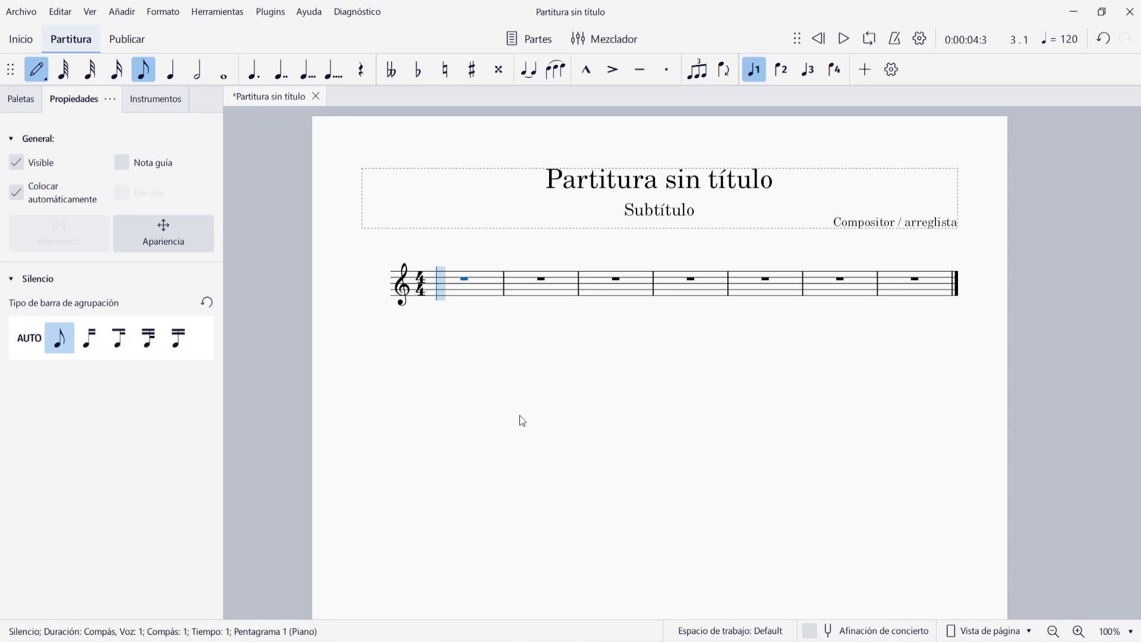
key(g)
key(g)
key(g)
key(g)
key(g)
key(g)
key(g)
key(g)
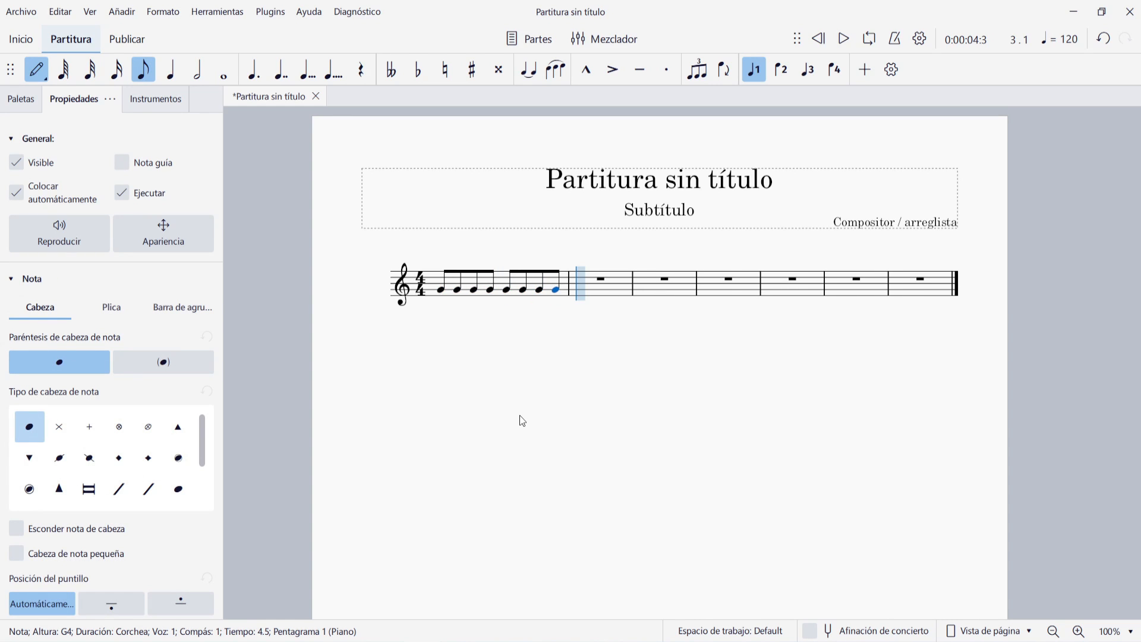
Fill the second measure with G4 sixteenth notes
key(3)
key(g)
key(g)
key(g)
key(g)
key(g)
key(g)
key(g)
key(g)
key(g)
key(g)
key(g)
key(g)
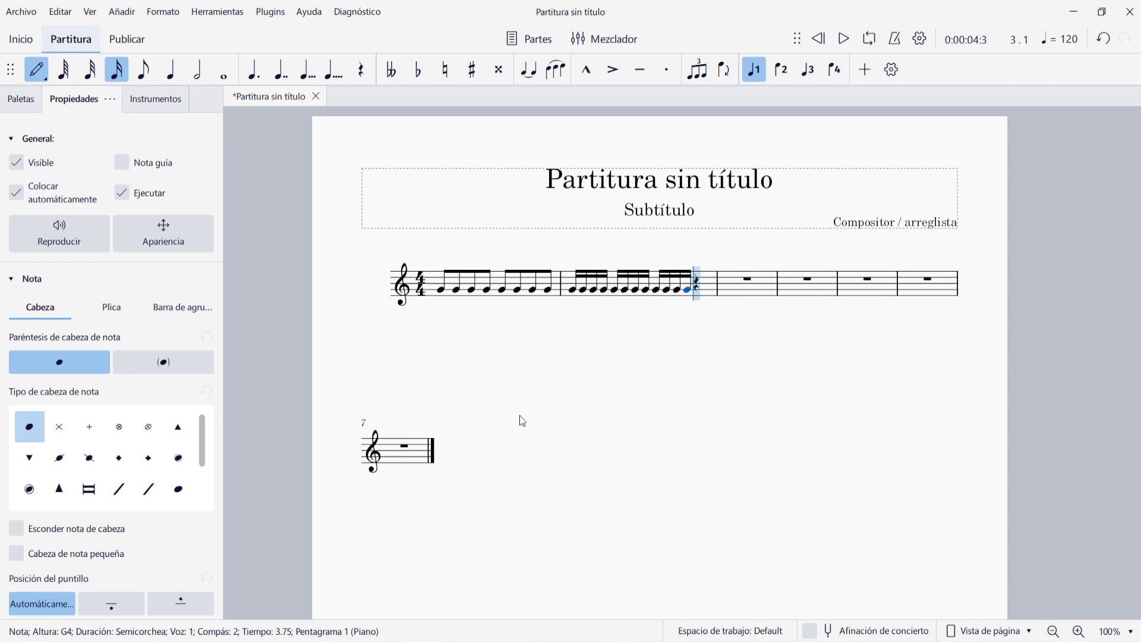
key(g)
key(g)
key(g)
key(g)
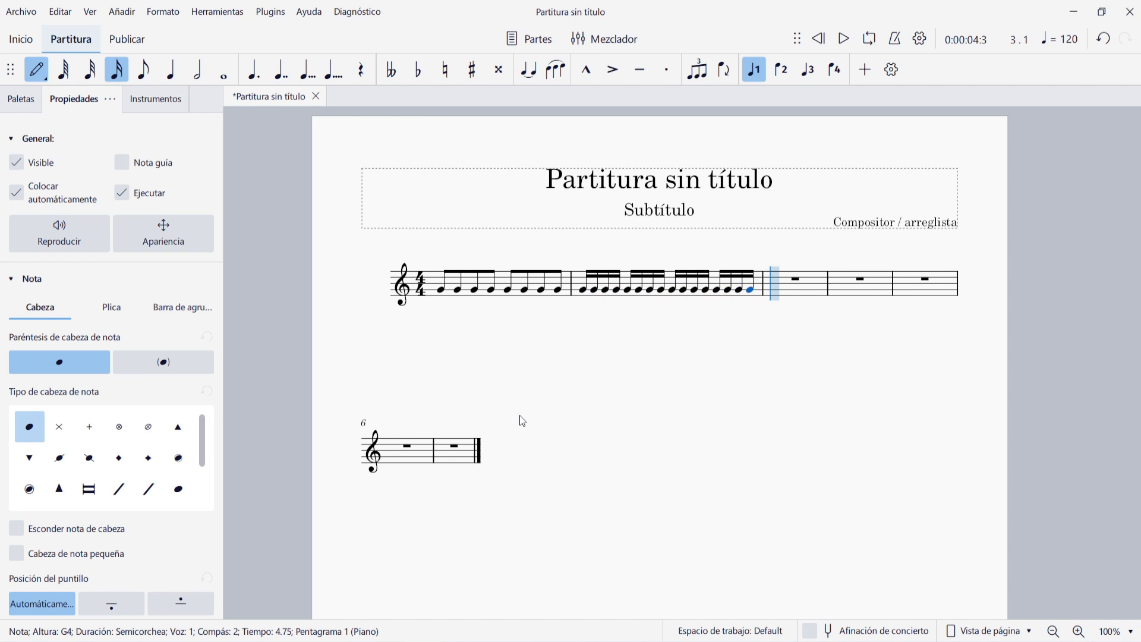
Fill the third measure with G4 thirty-second notes
key(2)
key(g)
key(g)
key(g)
key(g)
key(g)
key(g)
key(g)
key(g)
key(g)
key(g)
key(g)
key(g)
key(g)
key(g)
key(g)
key(g)
key(g)
key(g)
key(g)
key(g)
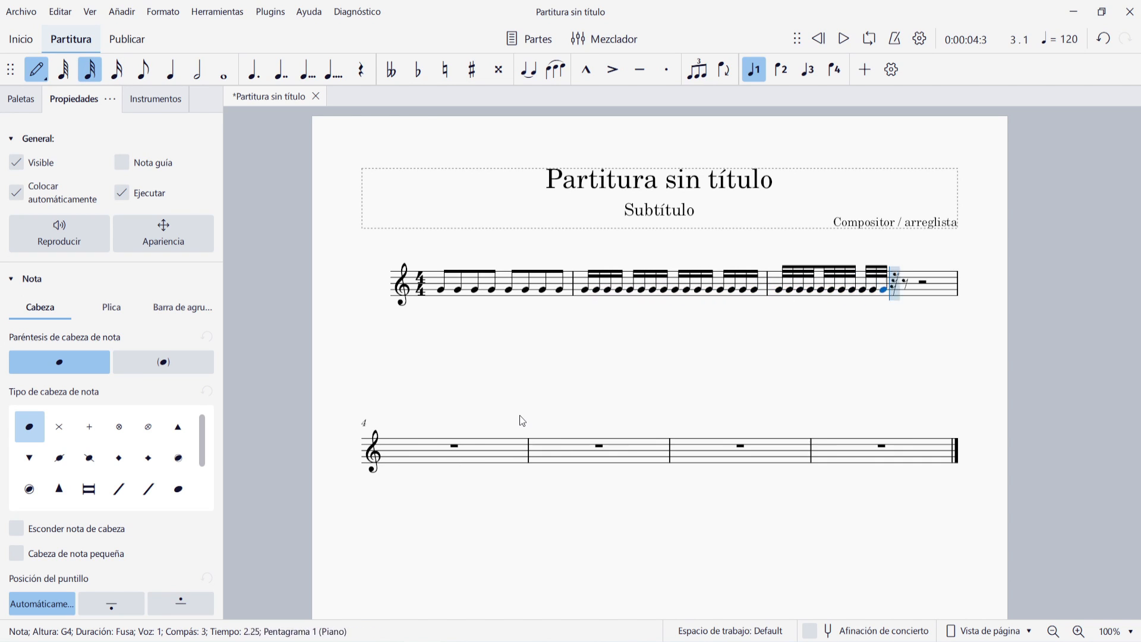
key(g)
key(g)
key(g)
key(g)
key(g)
key(g)
key(g)
key(g)
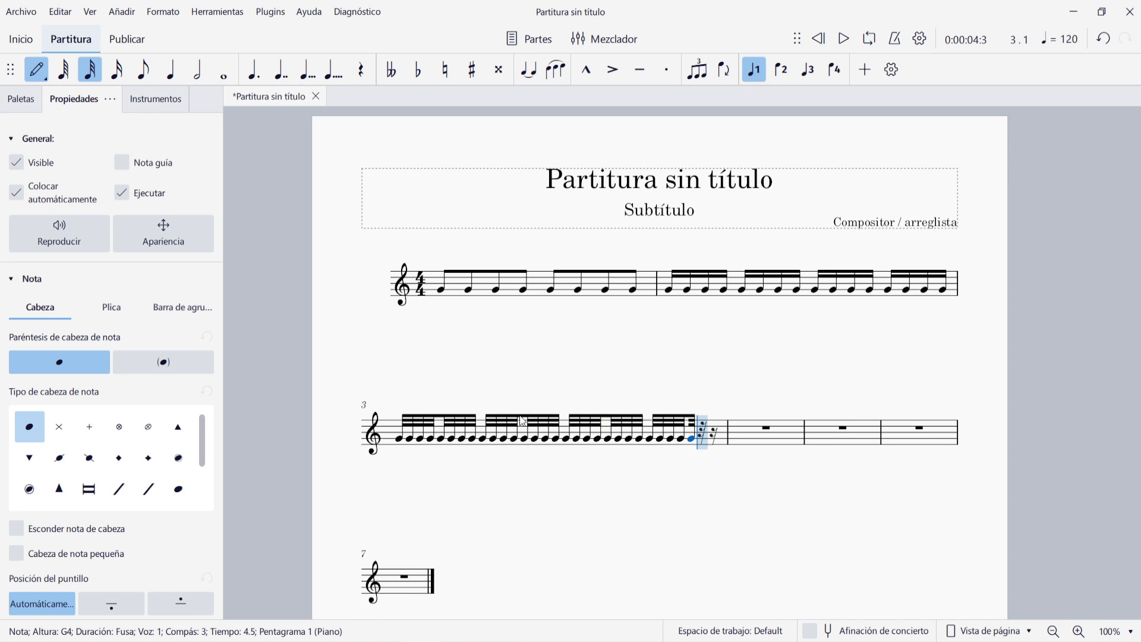
key(g)
key(g)
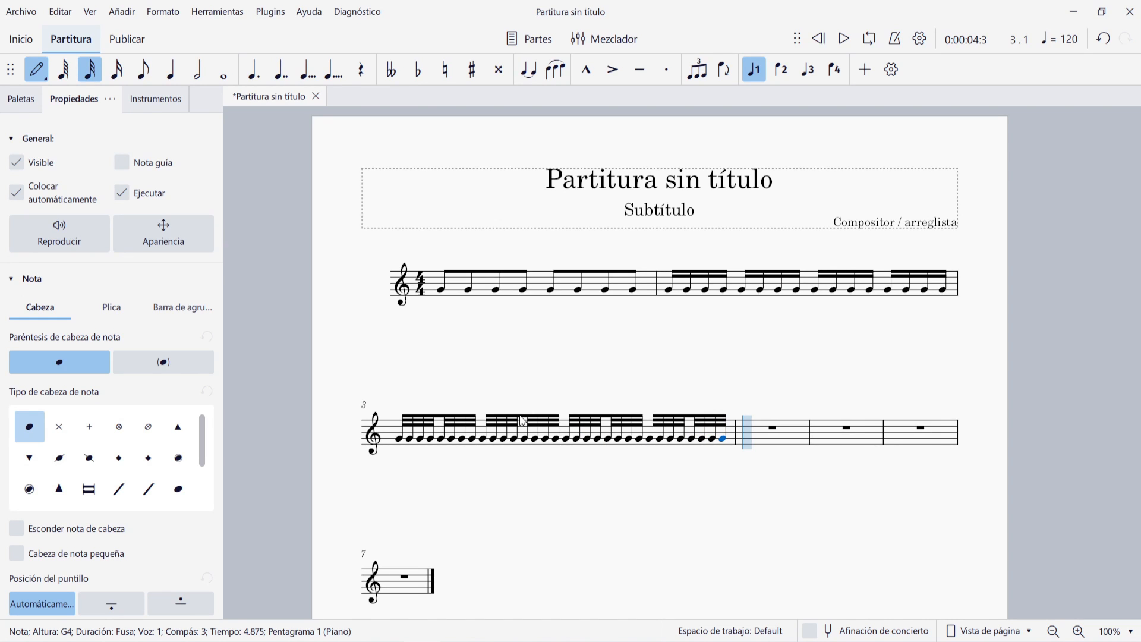
Leave note input and remove all empty measures after the third measure
key(Escape)
key(ctrl+shift+End)
key(ctrl+Delete)
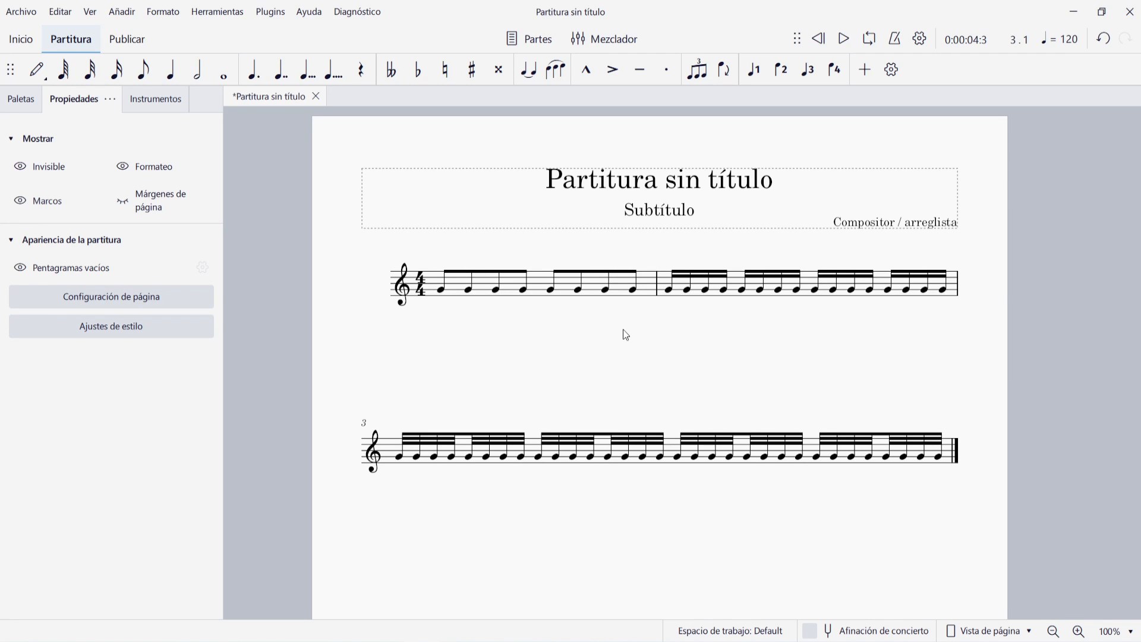
Change the 4/4 time signature's beam groups so that eighth notes are beamed in pairs
click(422, 284)
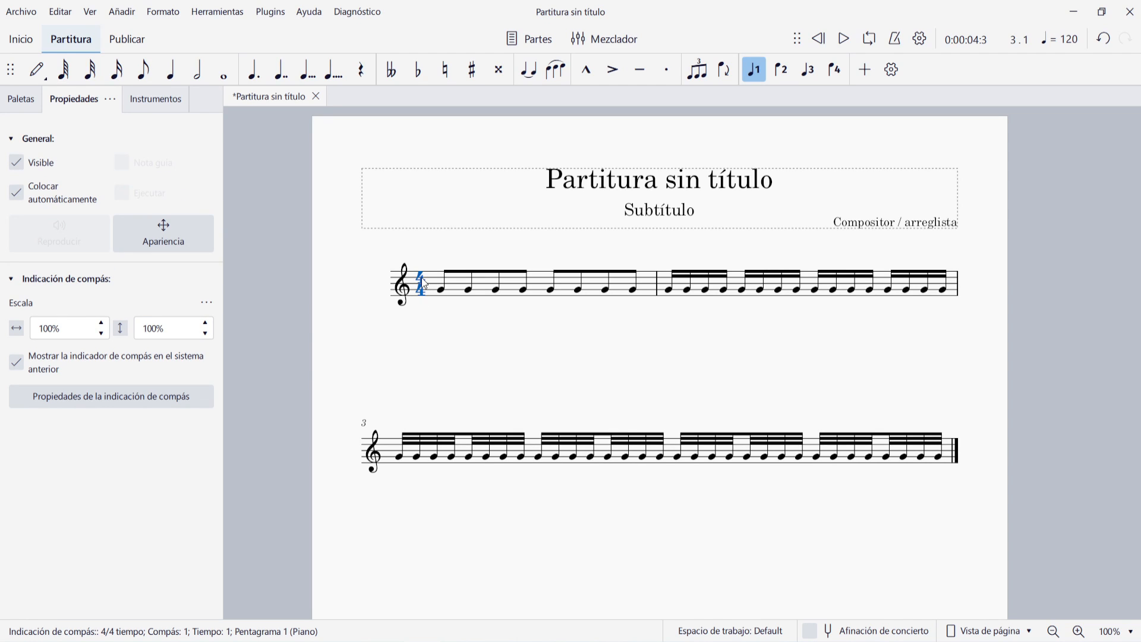
right_click(424, 283)
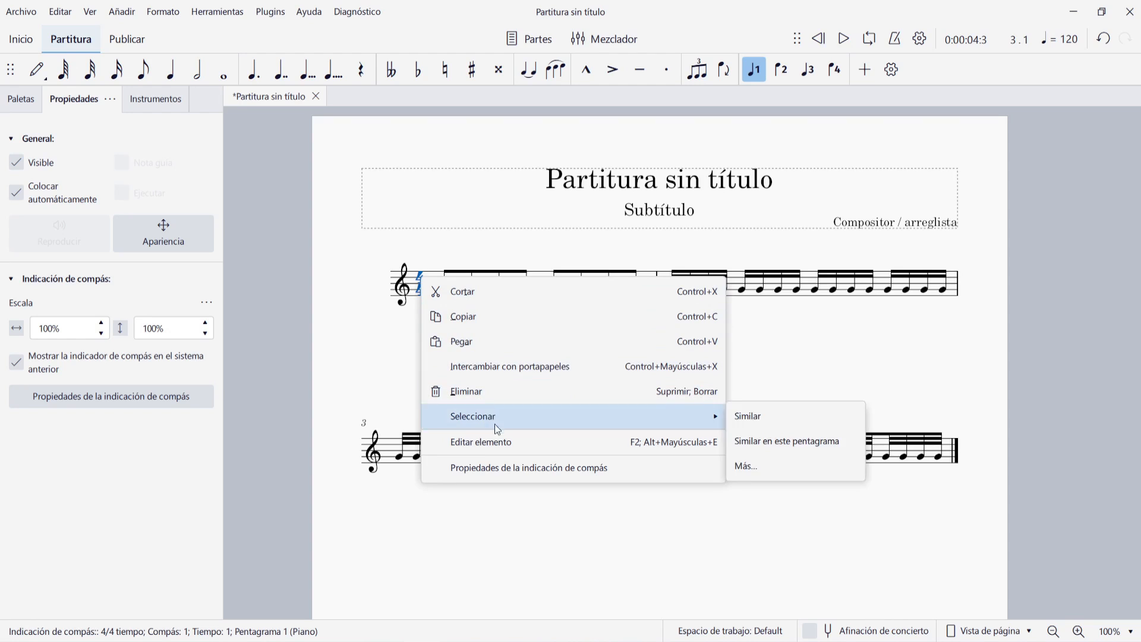
click(585, 471)
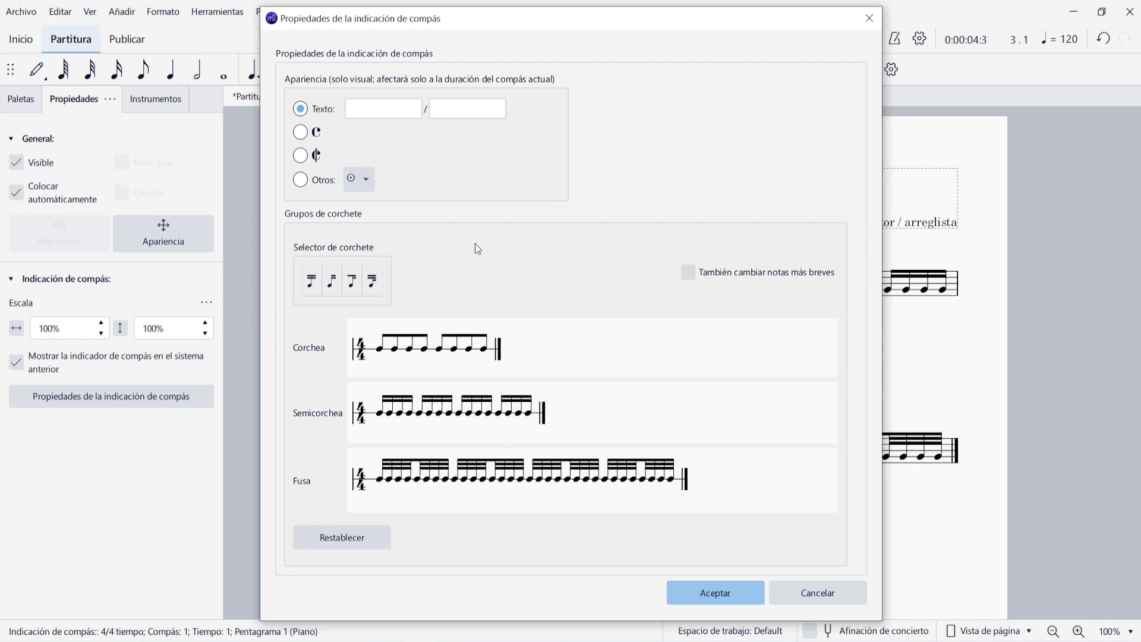
click(411, 348)
click(469, 351)
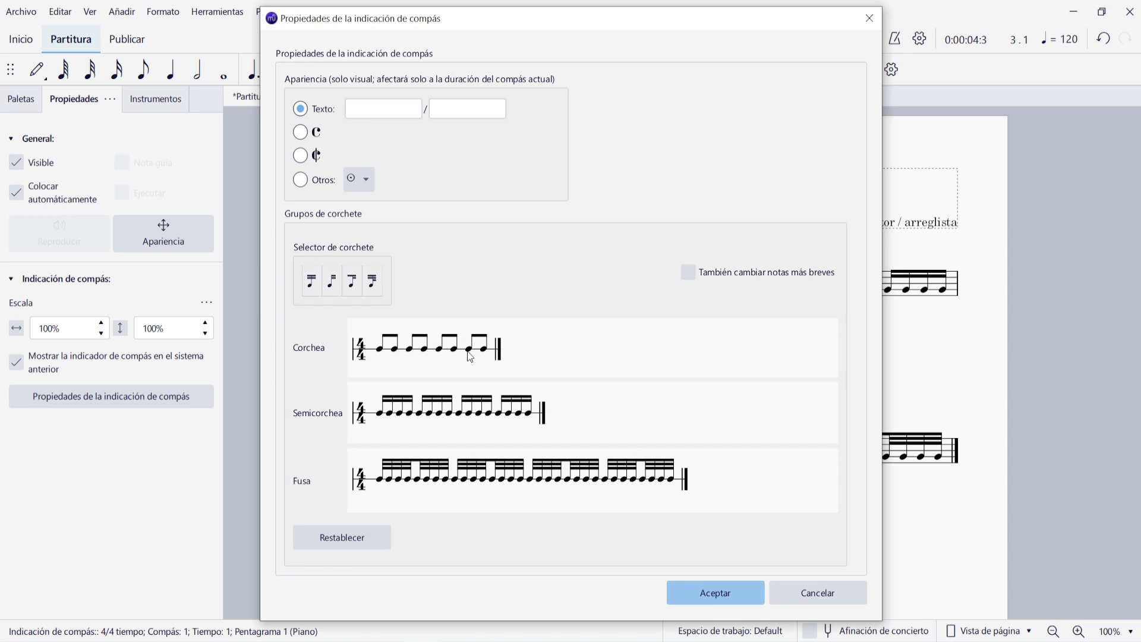
click(712, 589)
click(452, 302)
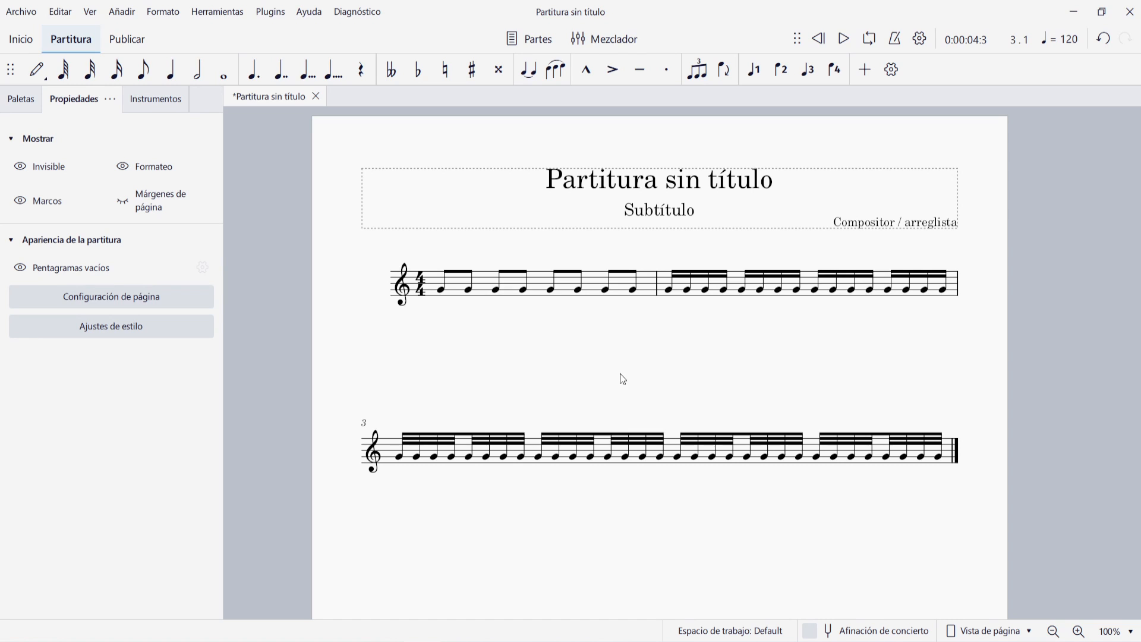
Set the time signature's sixteenth-note beam groups to join the first eight notes under one beam
click(419, 280)
right_click(419, 280)
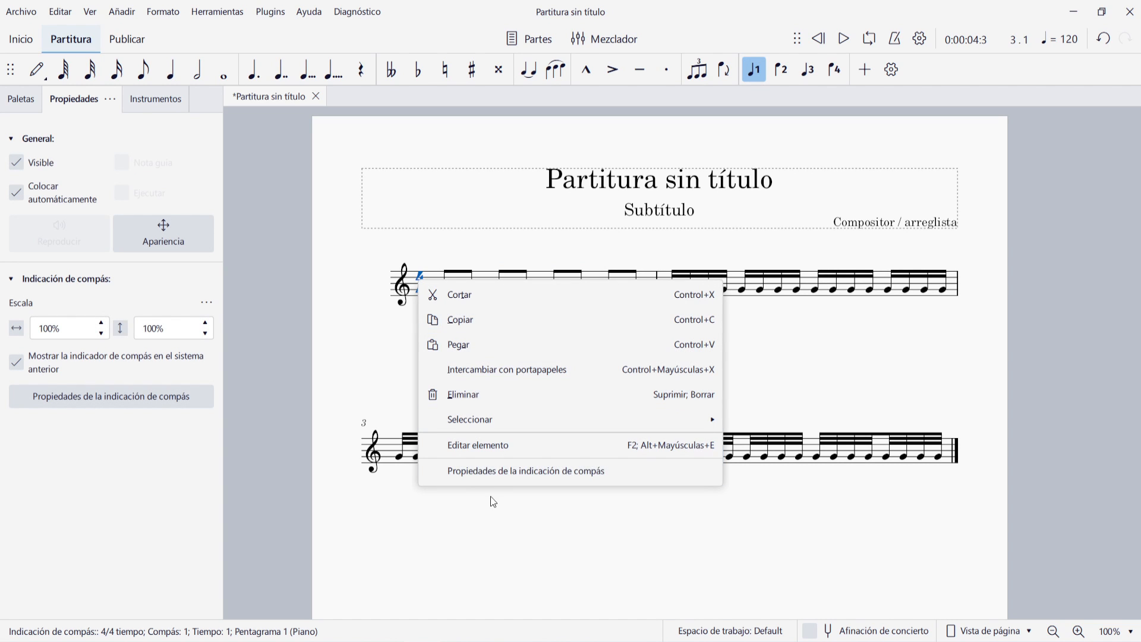
click(491, 472)
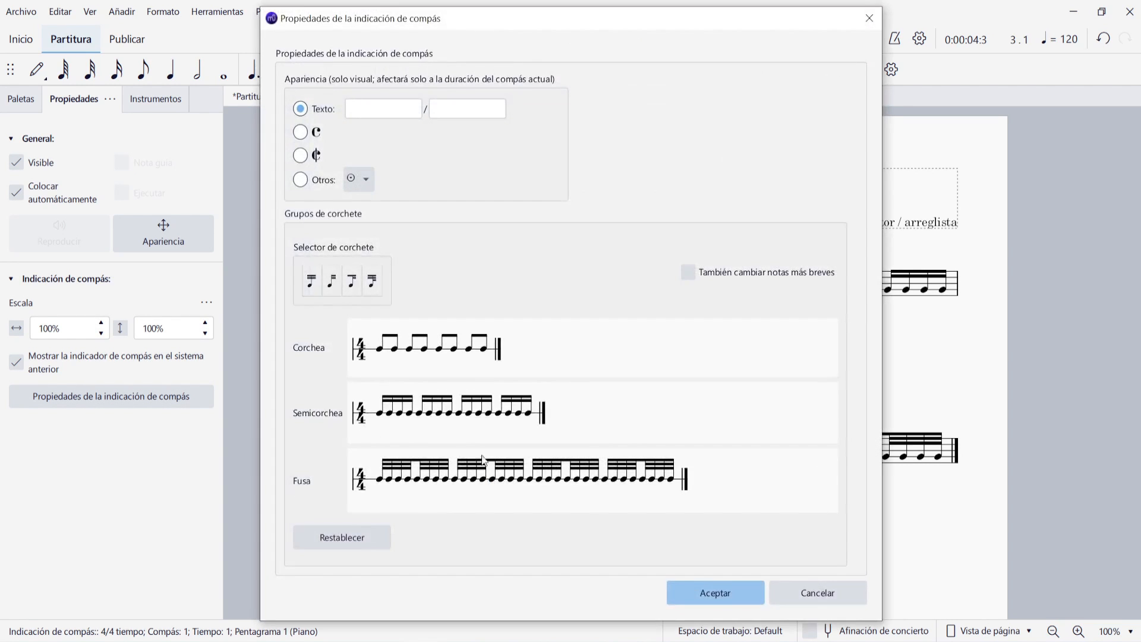
click(420, 415)
click(702, 592)
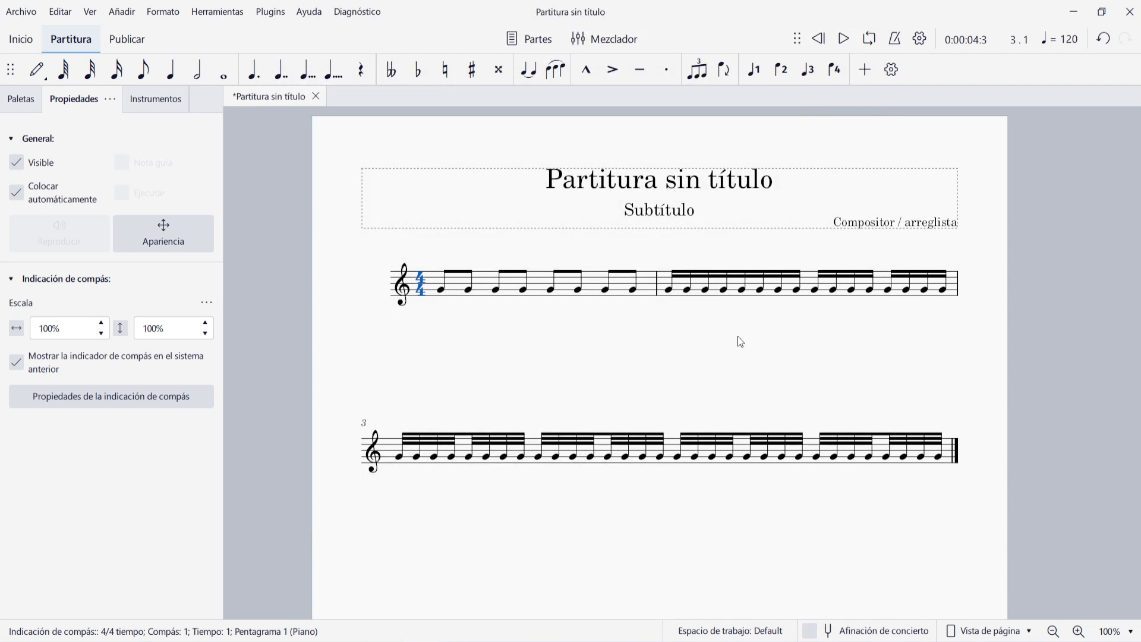
click(737, 337)
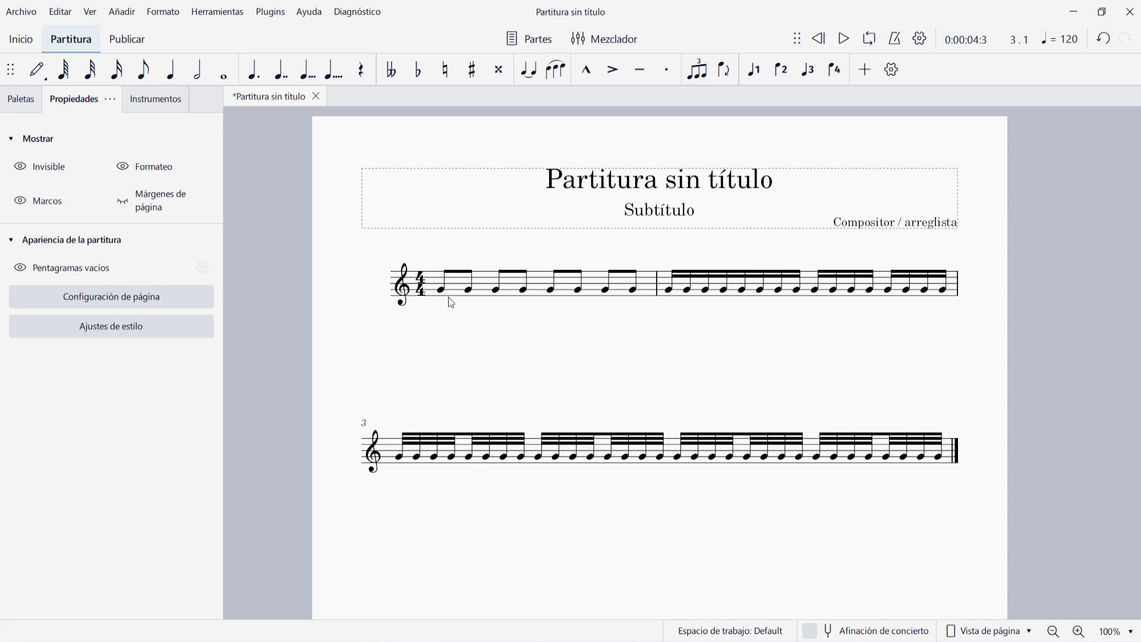
Set the time signature's sixteenth-note beam groups to join the last eight notes under one beam
right_click(421, 285)
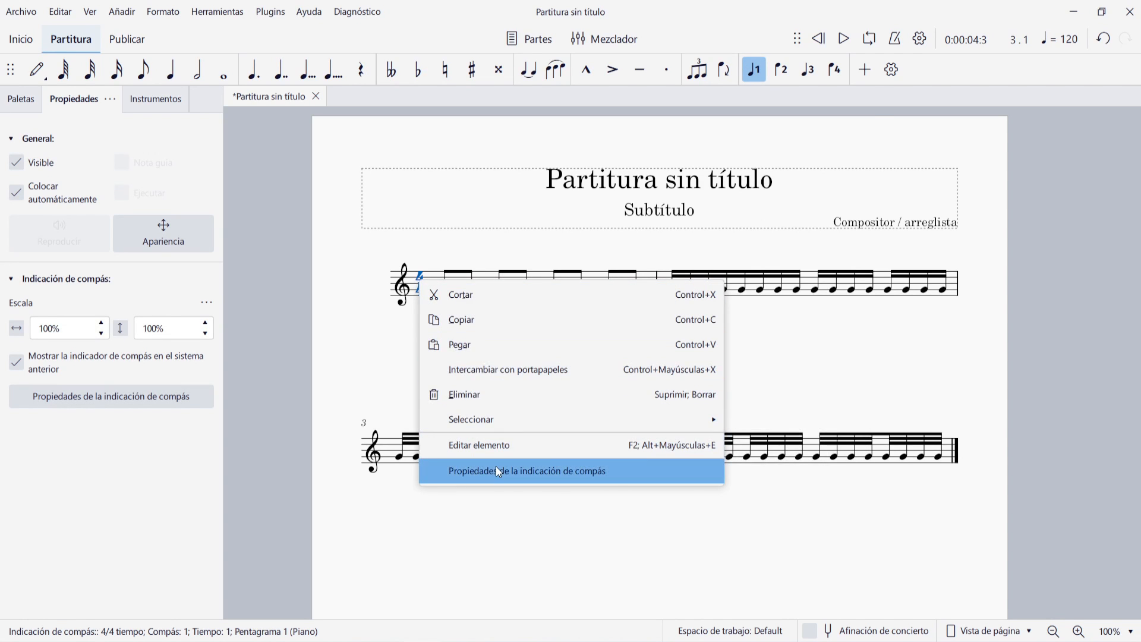
click(495, 467)
click(498, 416)
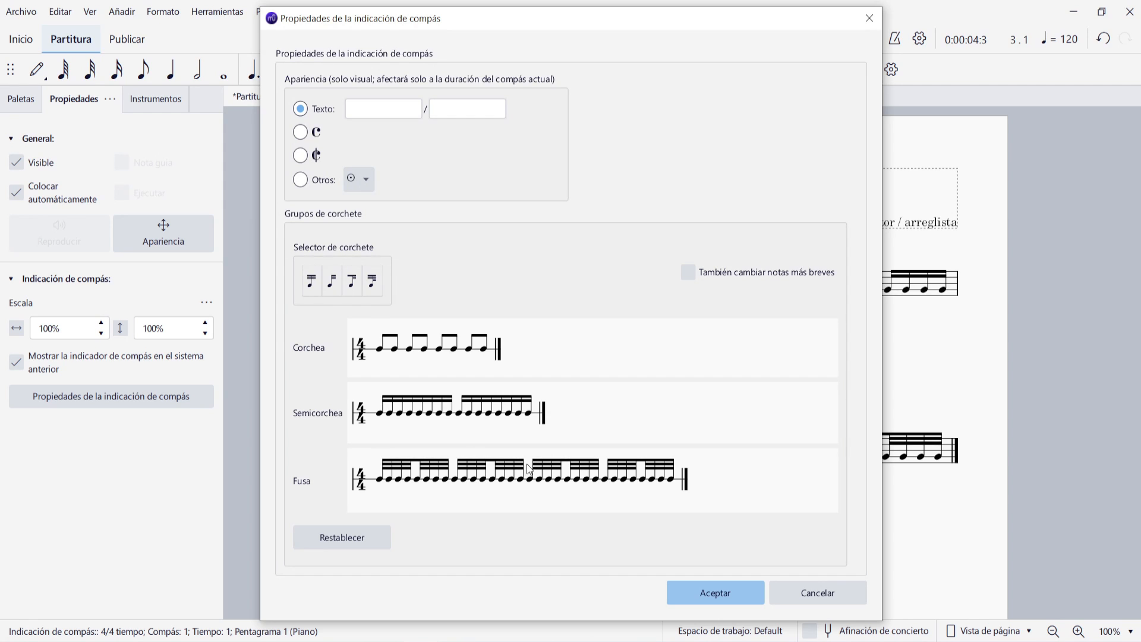
click(732, 597)
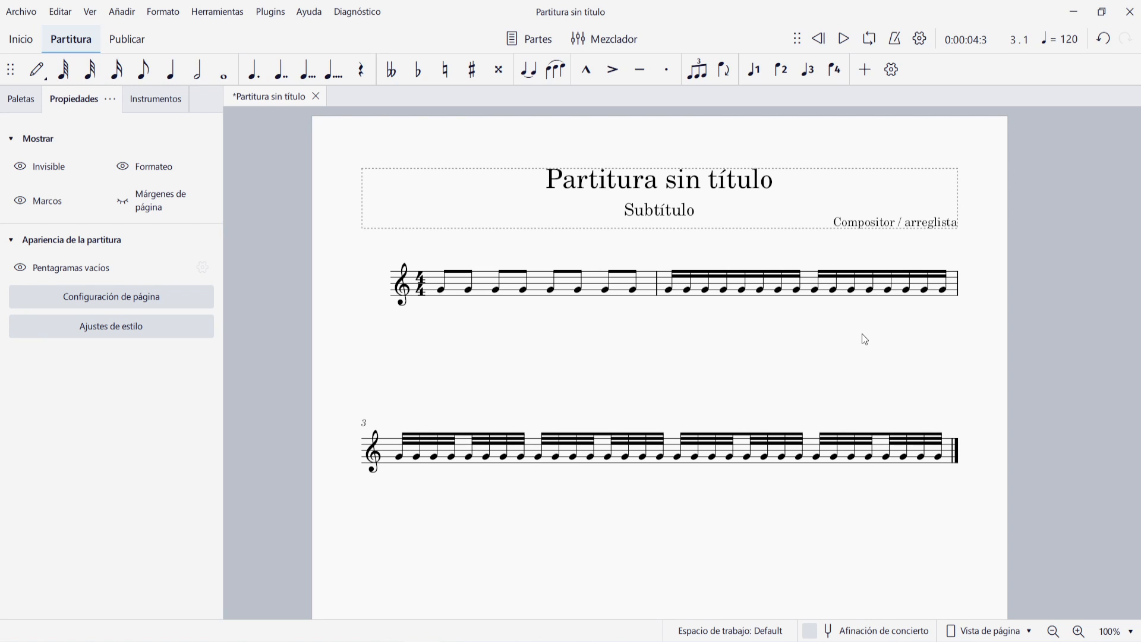
Restore the time signature's beam groups to four notes per beam for both eighth and sixteenth notes
right_click(420, 286)
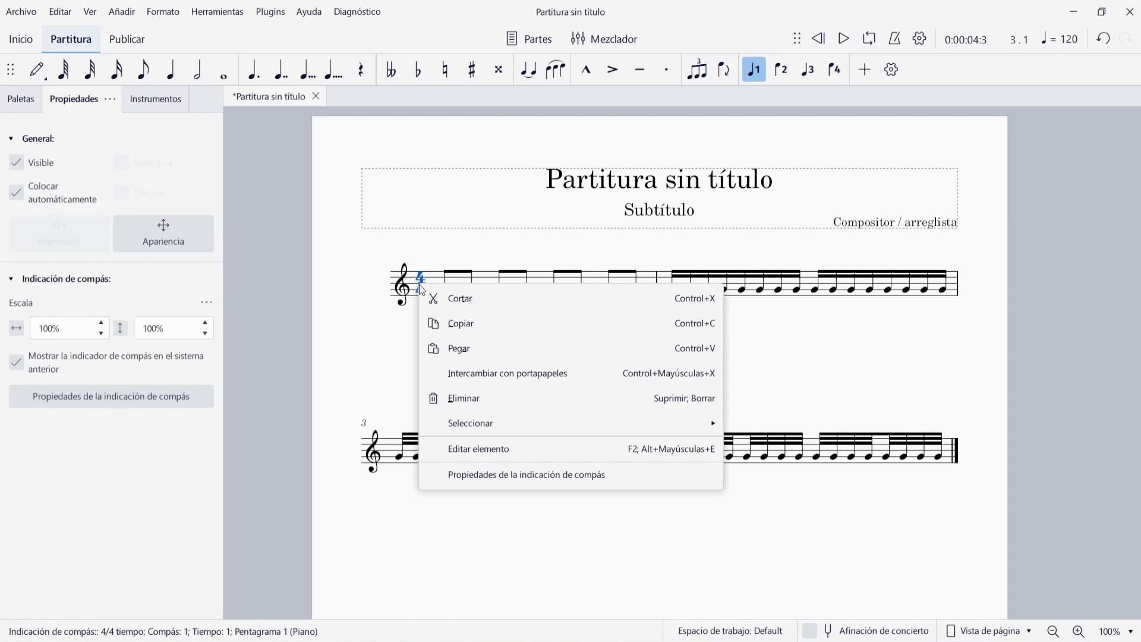
click(491, 474)
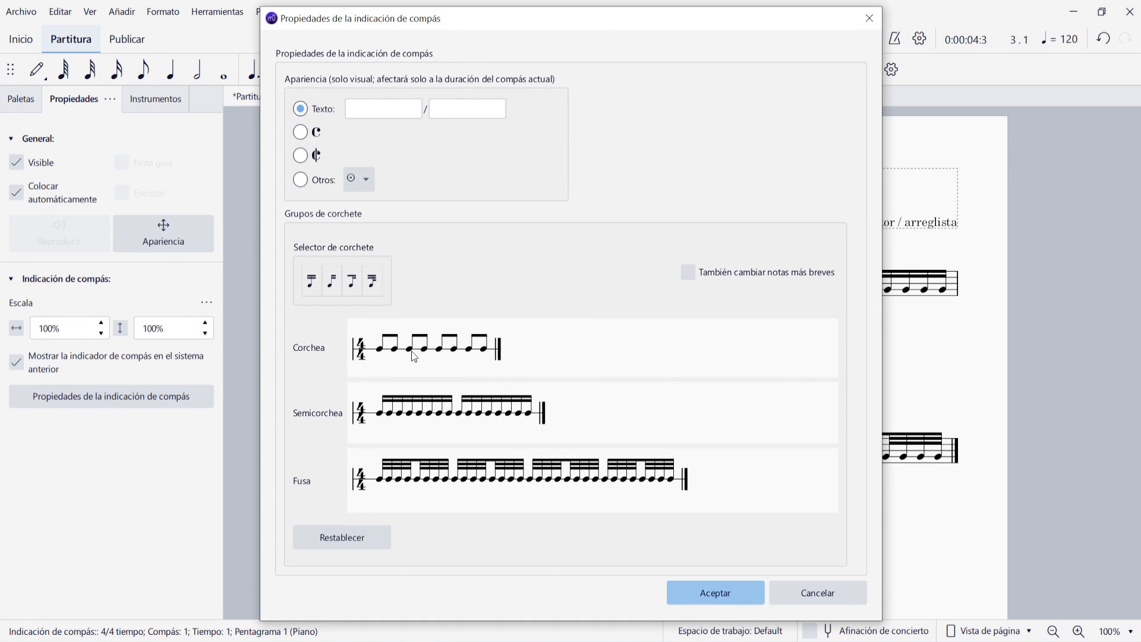
click(464, 355)
click(498, 413)
click(728, 592)
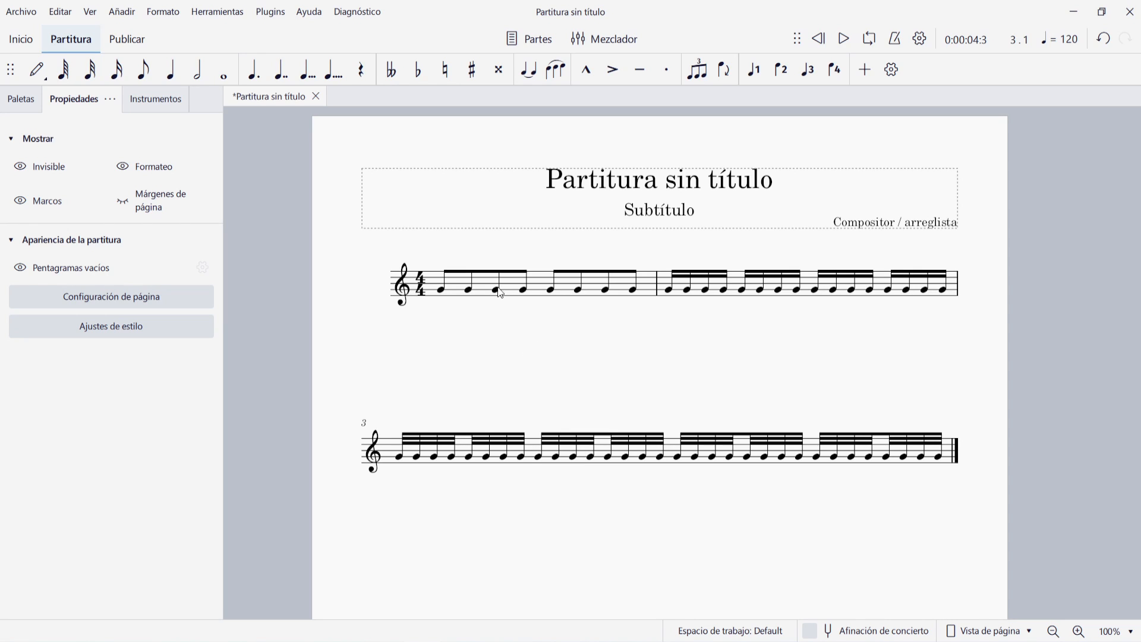
Apply the no-beam option from the beam palette to the third eighth note in the first measure
click(18, 100)
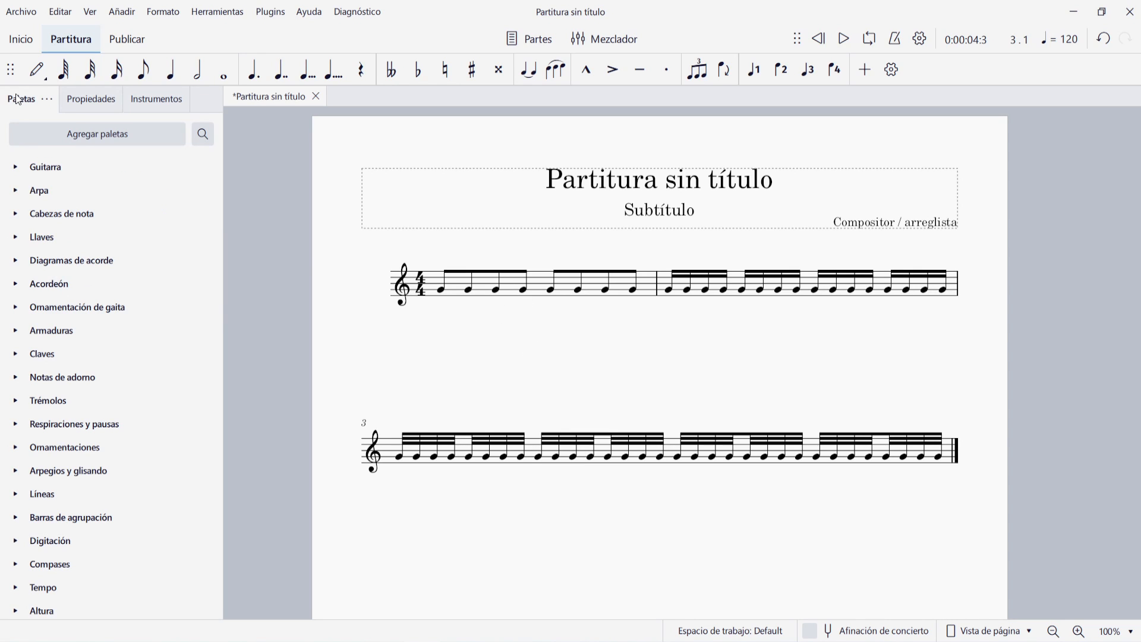
click(15, 517)
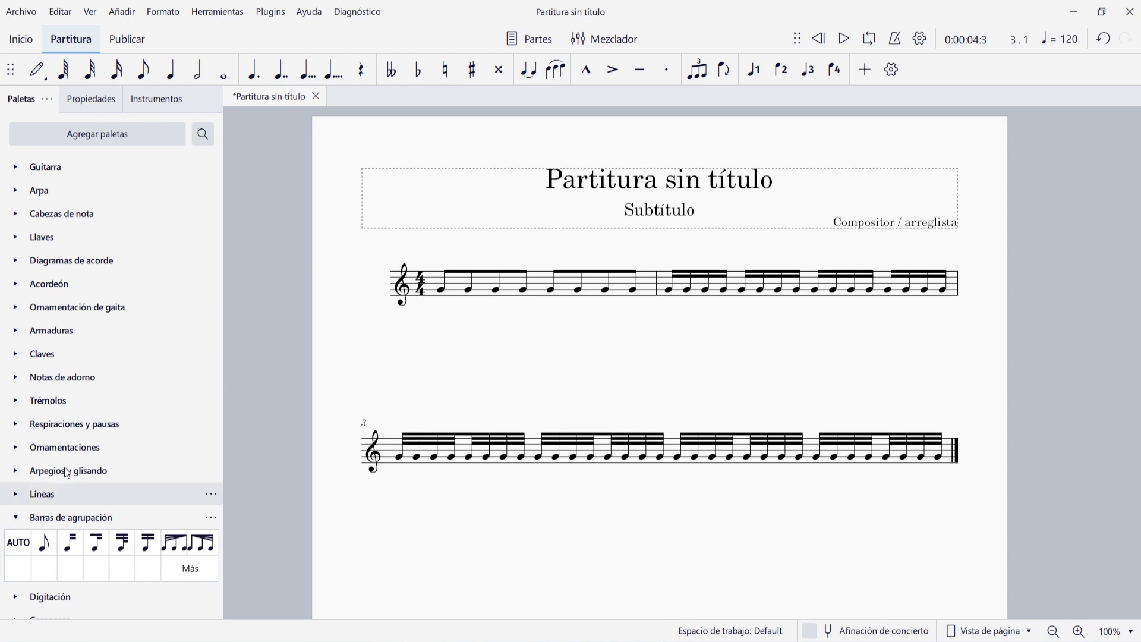
scroll(83, 446, down, 3)
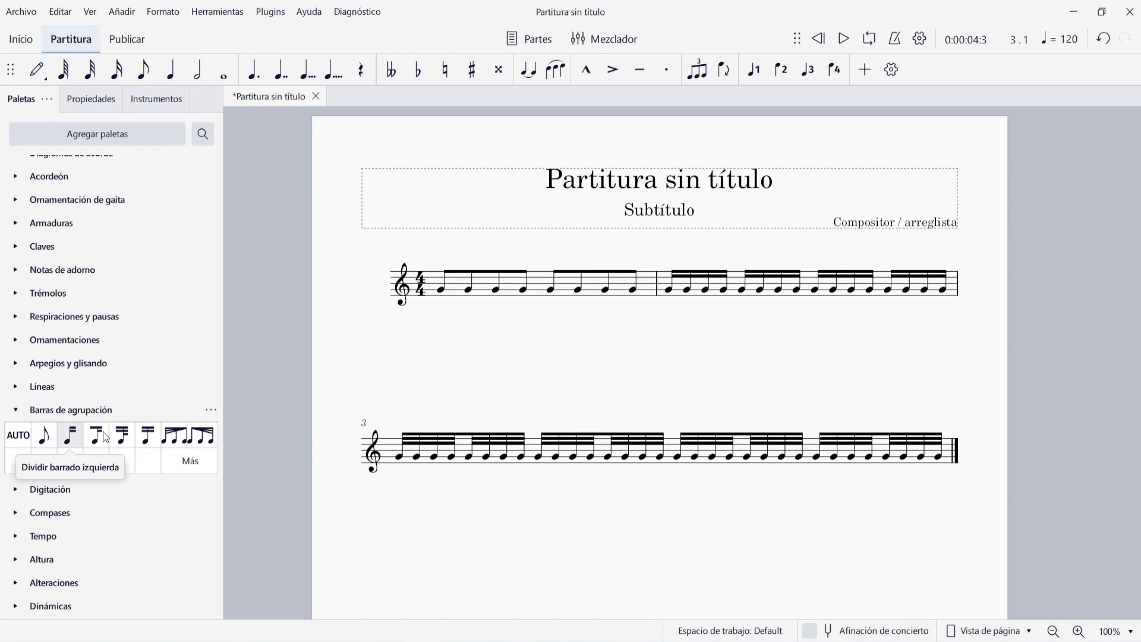
click(498, 291)
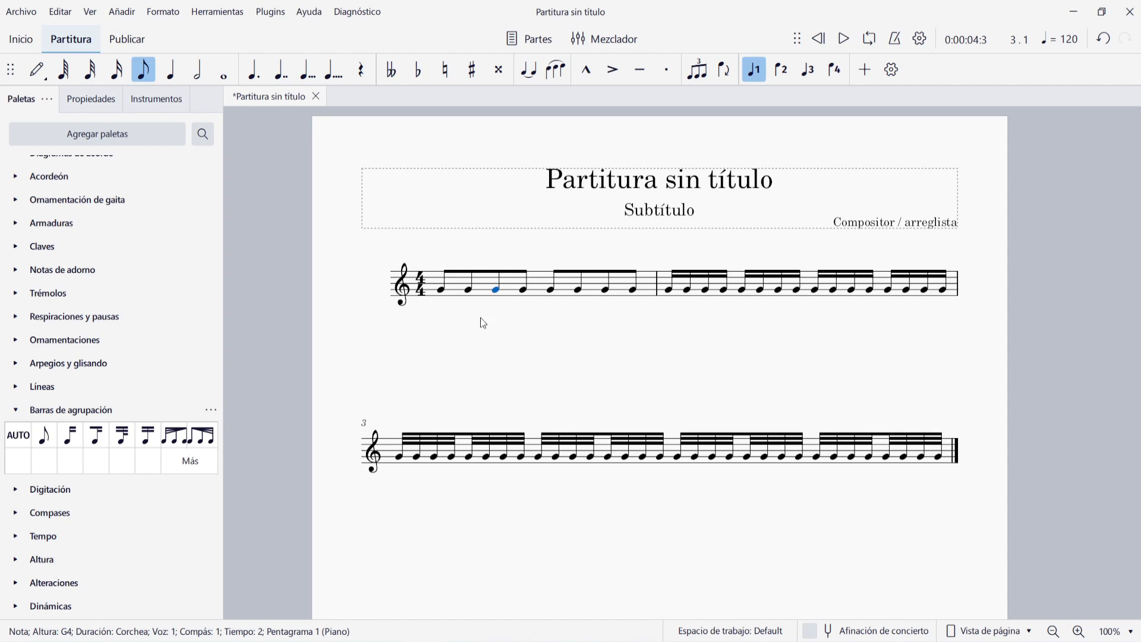
click(44, 437)
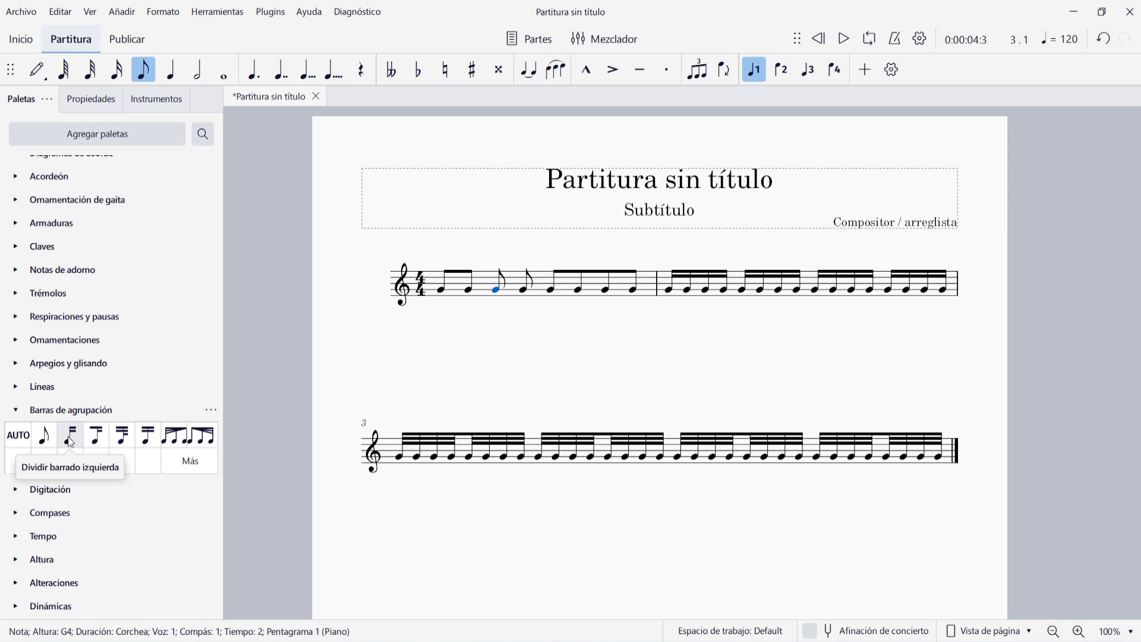
Break the beam to the left of the tenth sixteenth note in the second measure
click(835, 290)
click(71, 444)
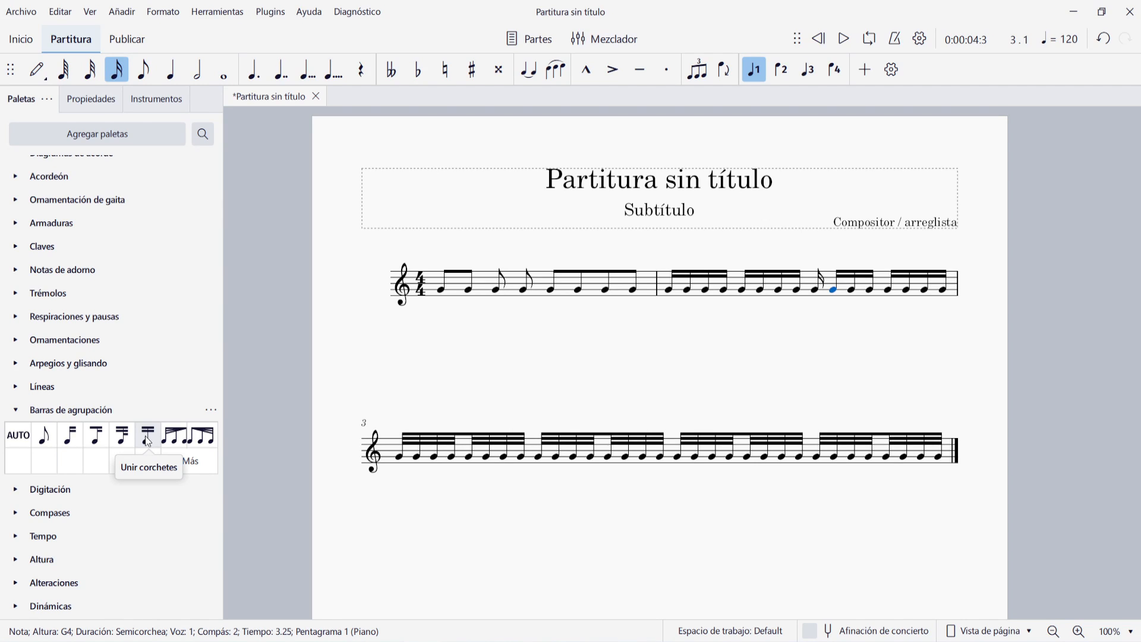
key(ctrl+z)
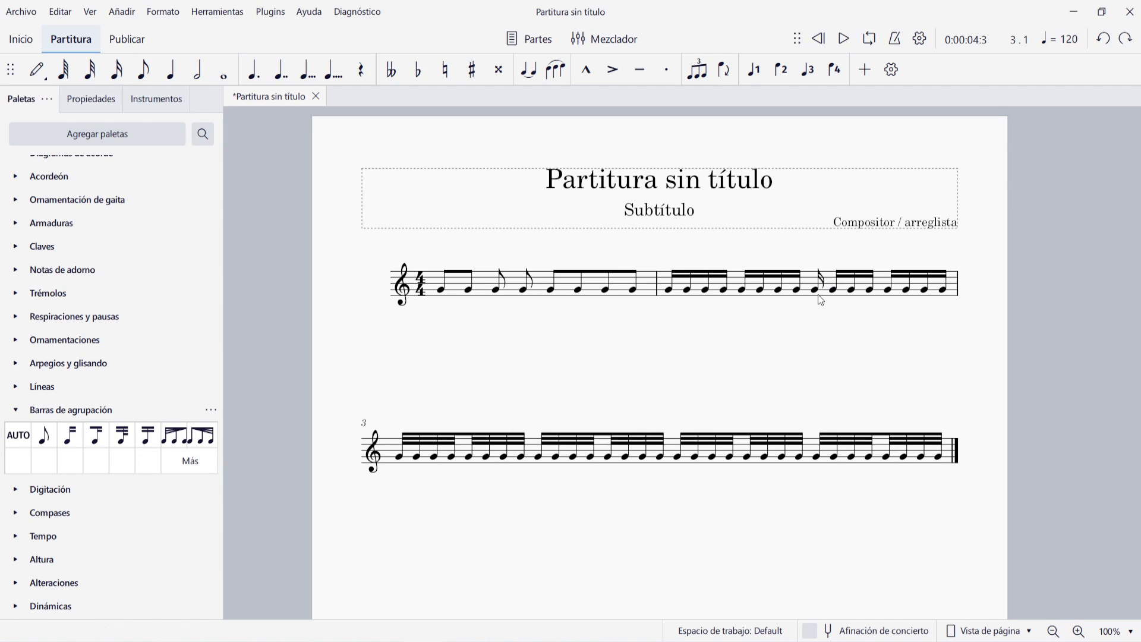
Join the ninth and tenth sixteenth notes of the second measure to the beams of their preceding notes
click(815, 290)
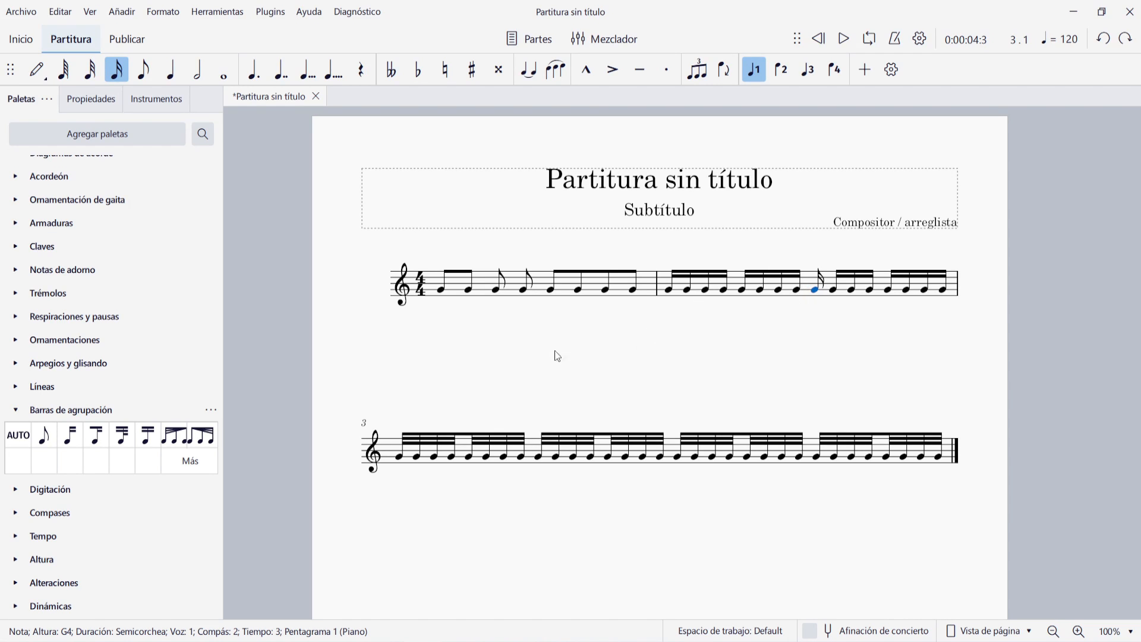
click(149, 440)
click(836, 291)
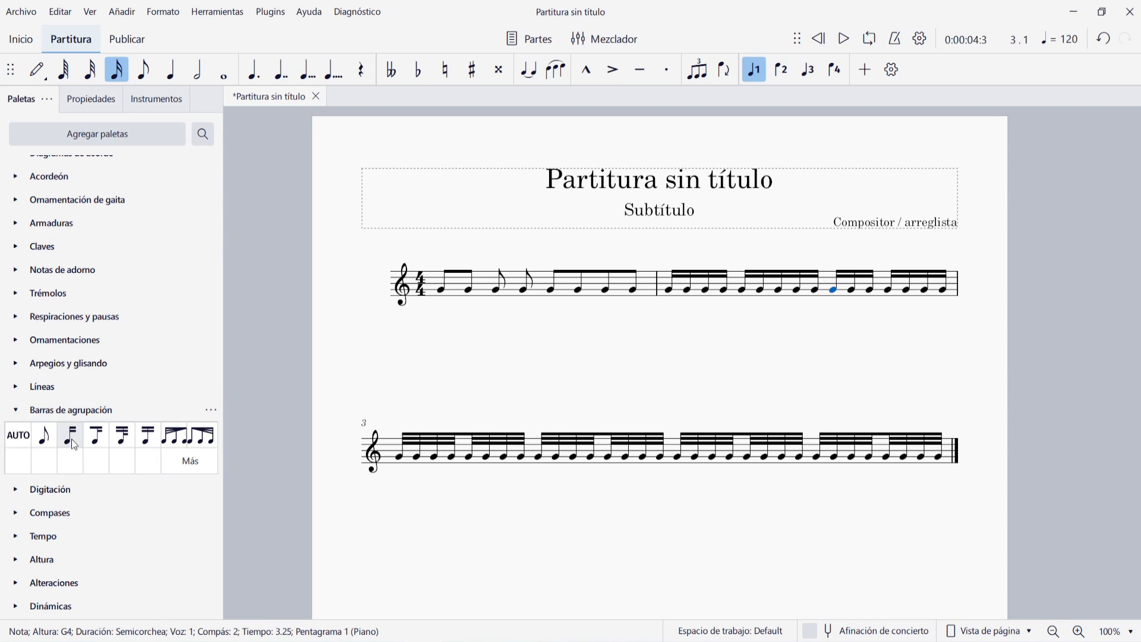
click(149, 440)
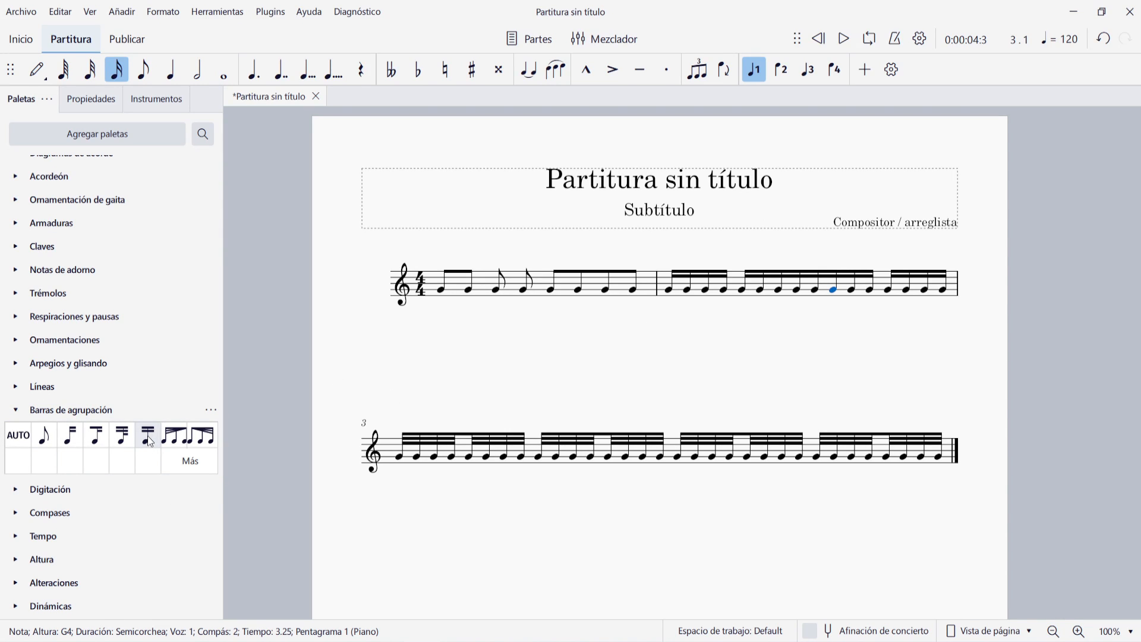
key(ctrl+z)
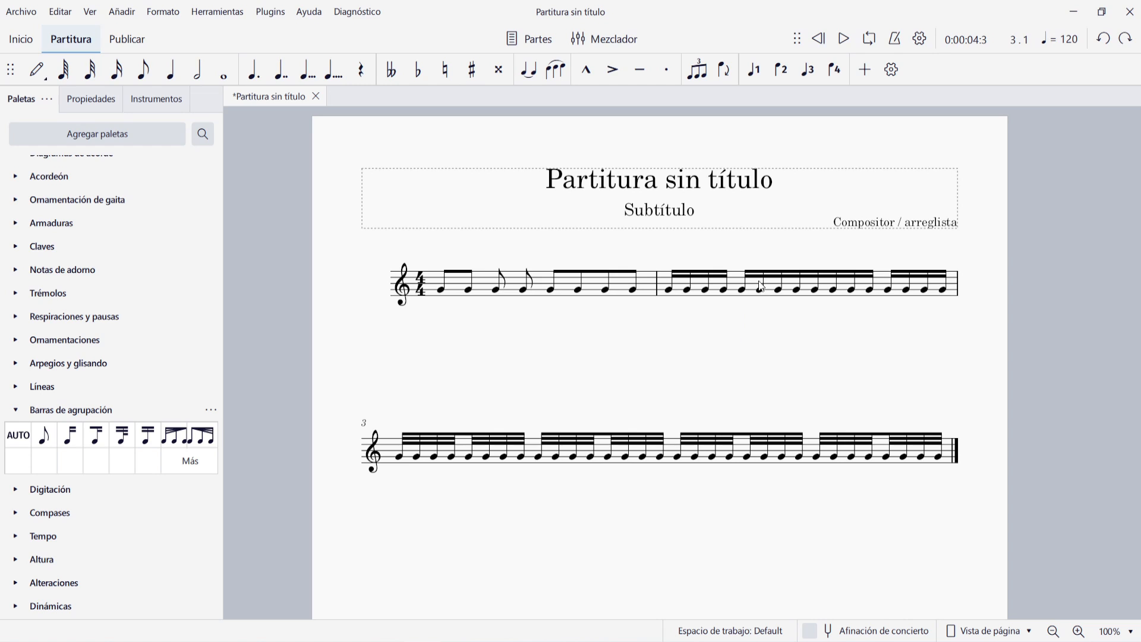
Break the inner beam at the eighth-note level before the eighth sixteenth note in the second measure
click(798, 291)
click(95, 437)
click(647, 372)
key(ctrl+z)
Break the inner beam at the sixteenth-note level before the thirteenth thirty-second note in the third measure
click(609, 457)
click(122, 435)
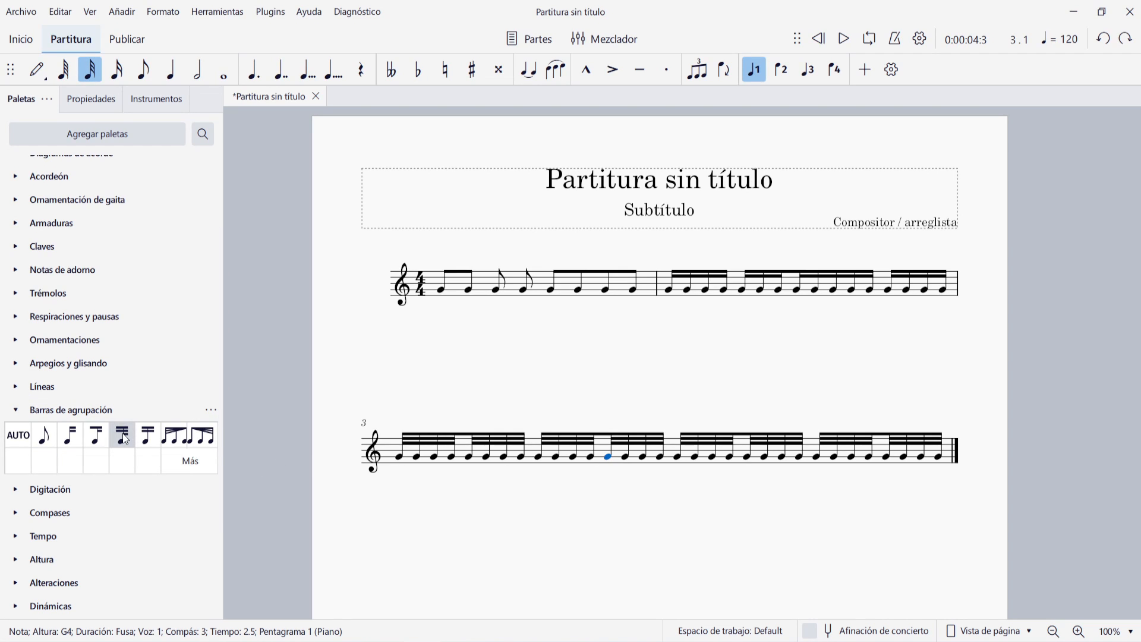
click(561, 387)
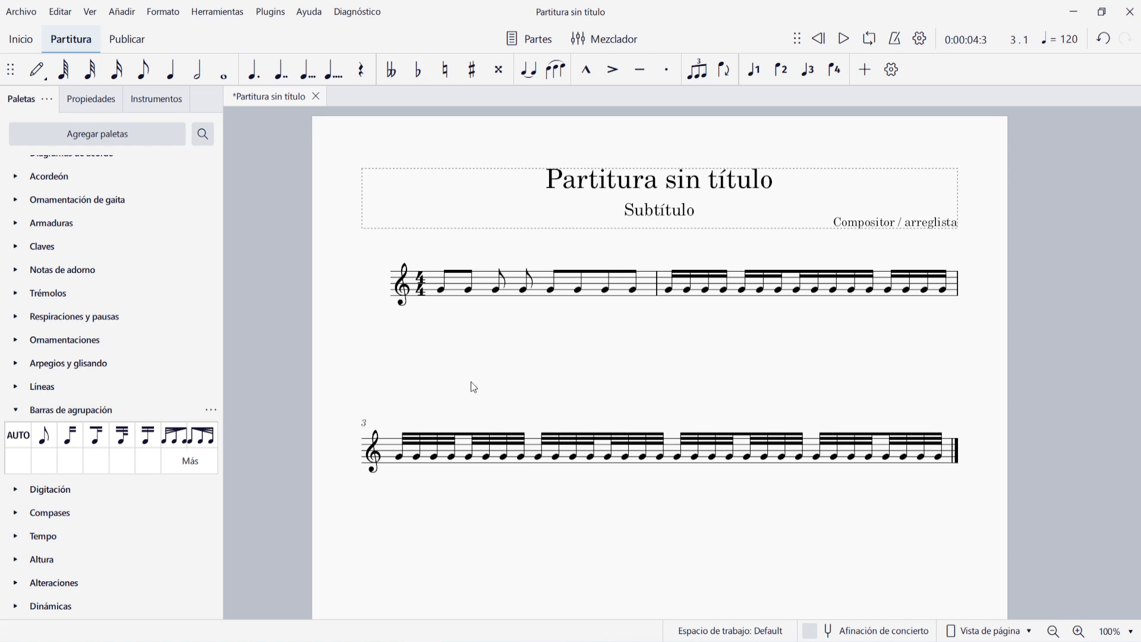
Try applying the palette's first feathered beam to the first four sixteenth notes of the second measure
click(683, 275)
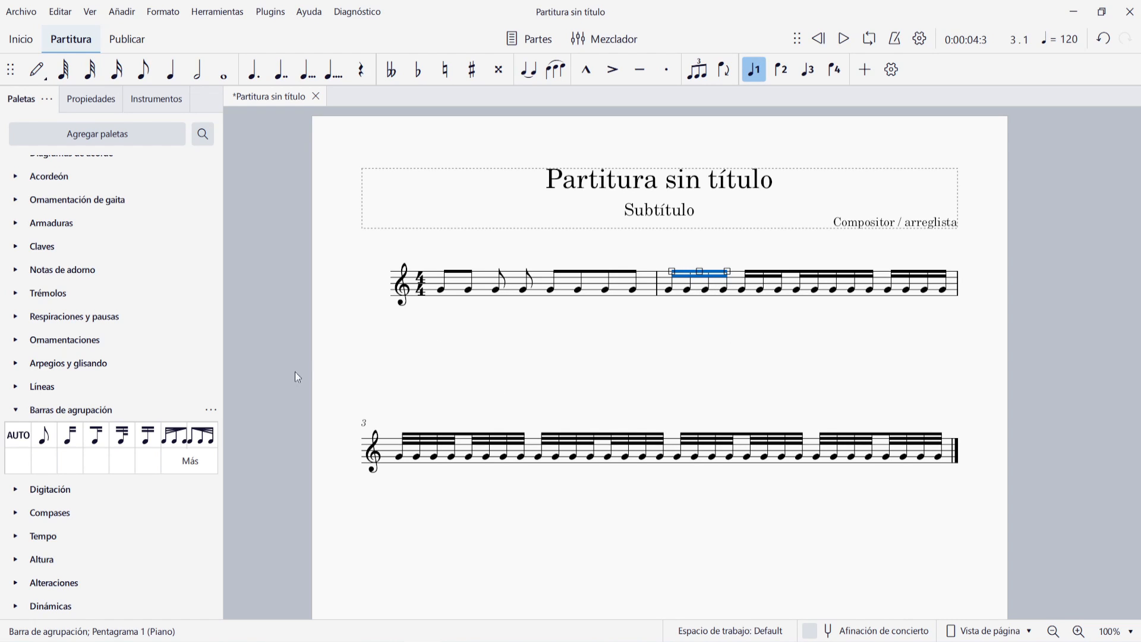
click(175, 439)
key(ctrl+z)
drag(174, 437, 700, 276)
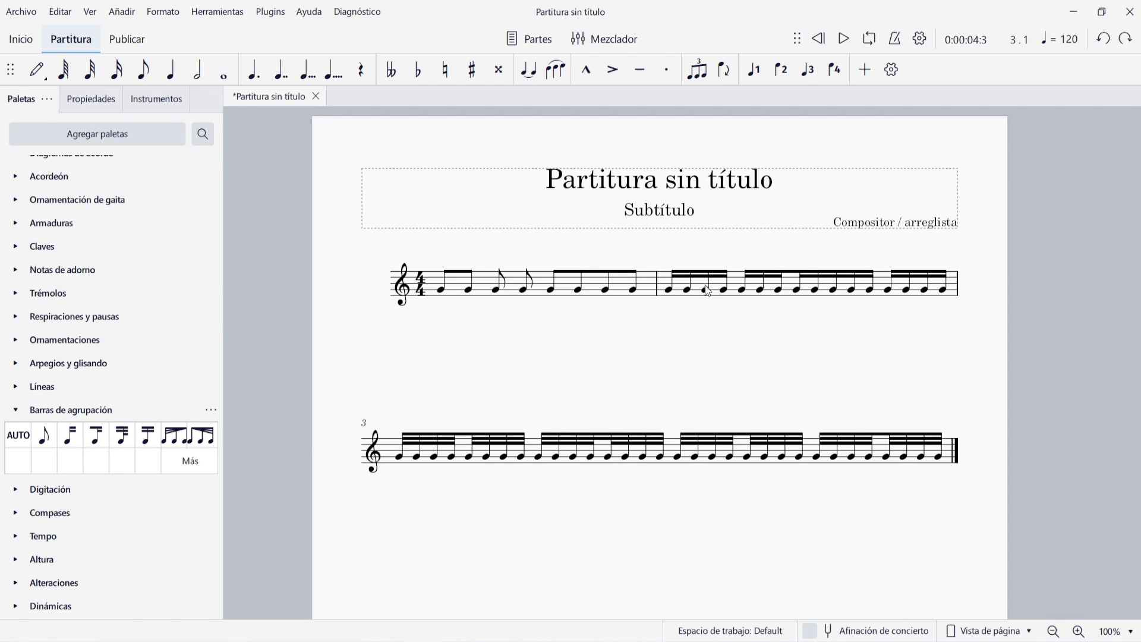
Set the second measure's first beam to the feathered style that widens from start to end in its note properties
click(700, 274)
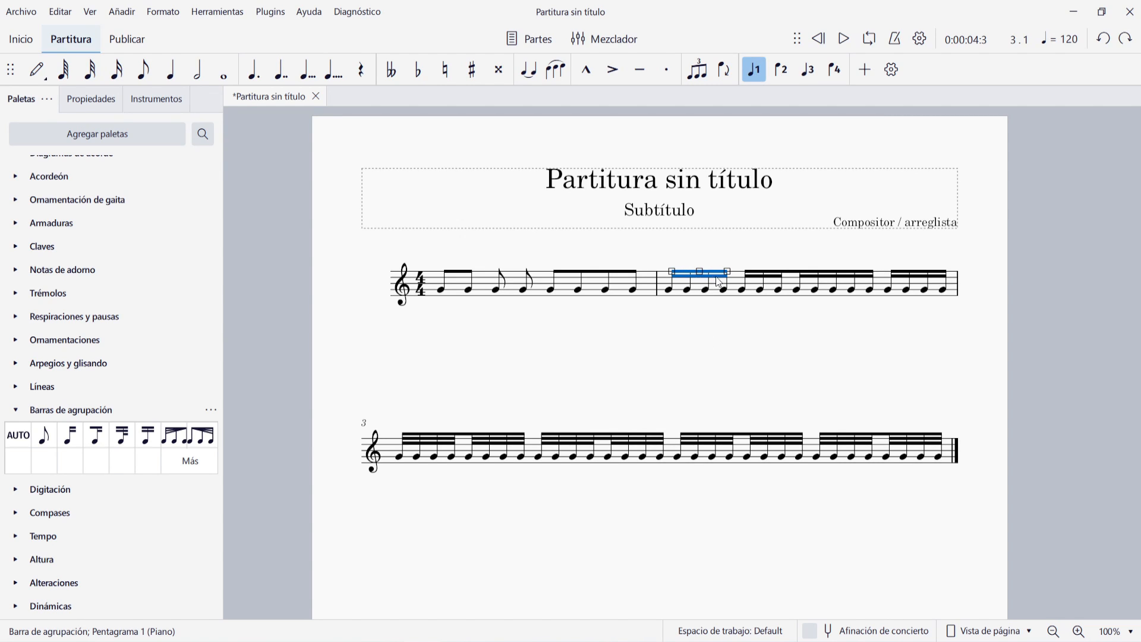
click(91, 98)
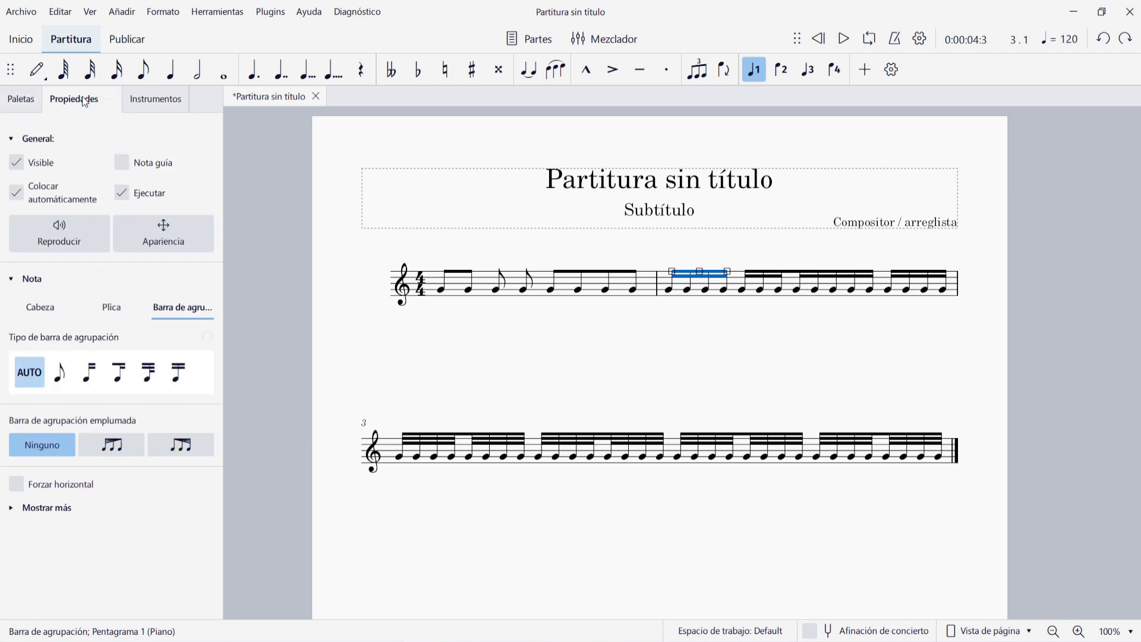
click(172, 447)
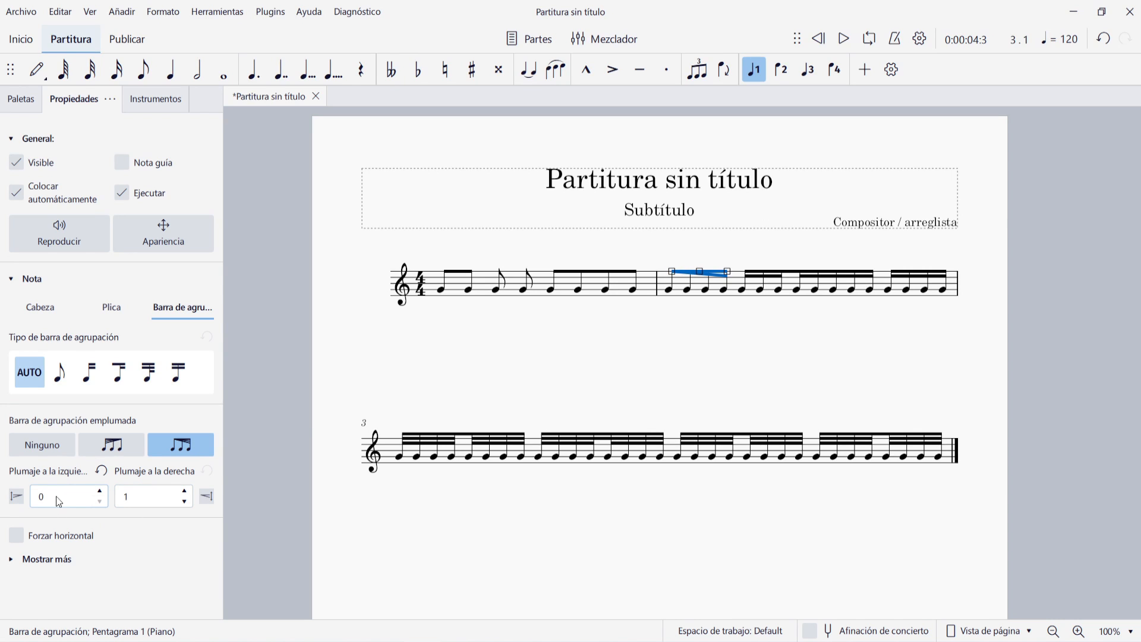
Try different left and right feathering values on the beam, then return them to 0 and 1
triple_click(98, 491)
triple_click(98, 492)
triple_click(98, 491)
click(99, 491)
click(102, 501)
click(102, 500)
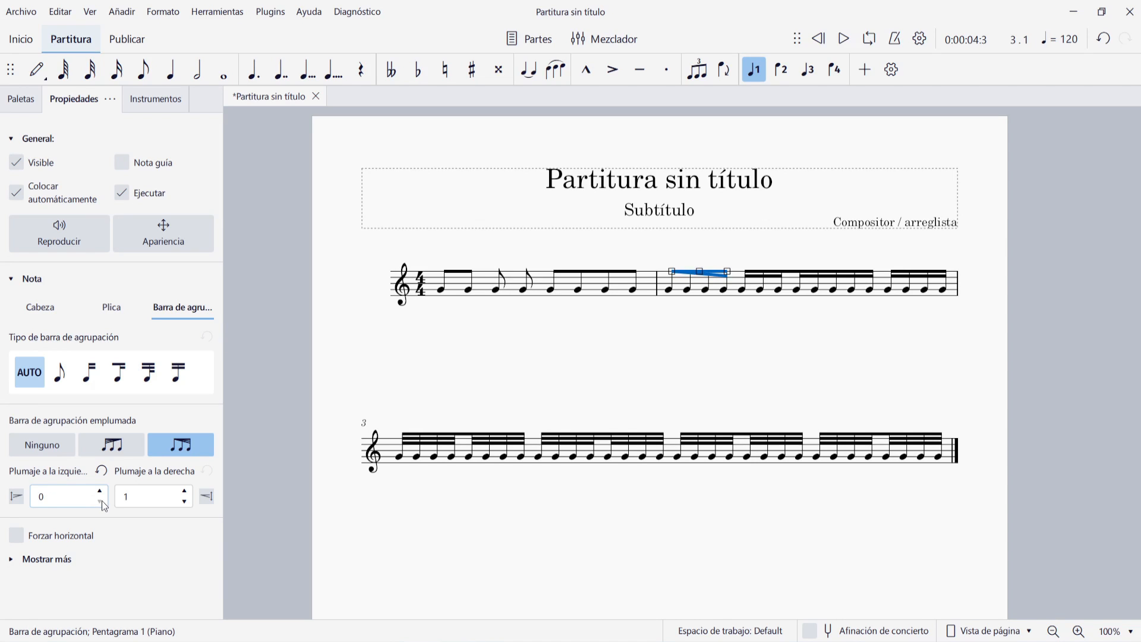
click(184, 491)
triple_click(185, 492)
click(184, 492)
triple_click(185, 491)
triple_click(185, 491)
double_click(185, 501)
click(185, 501)
Show the extra beam settings and try a left beam height of -3, then return it to 0
click(16, 561)
scroll(94, 545, down, 1)
click(91, 606)
click(91, 606)
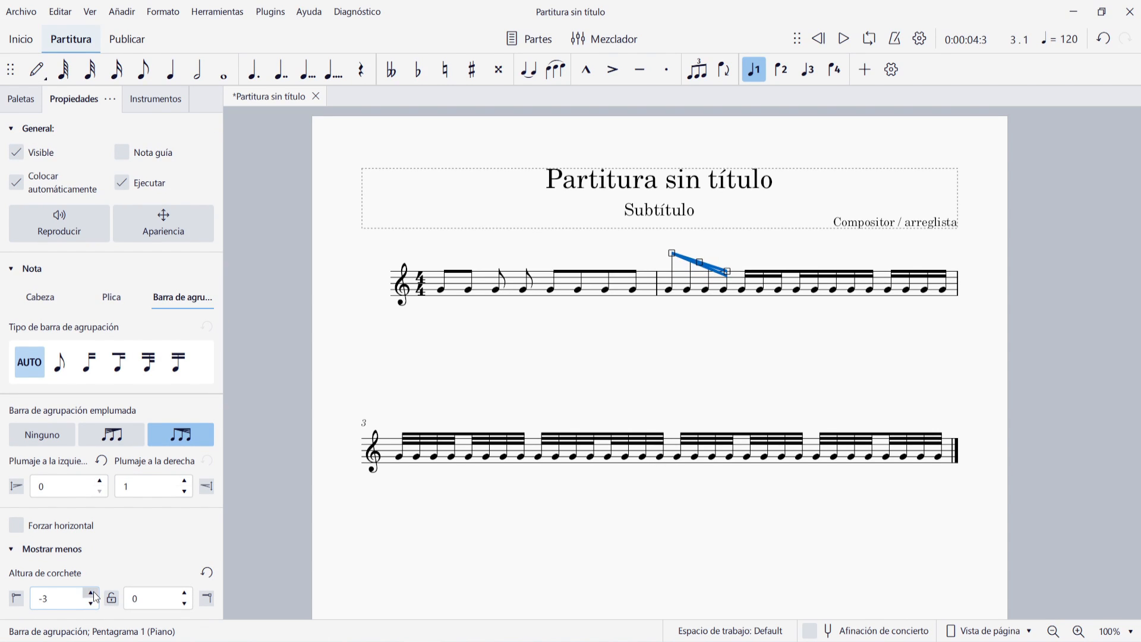
click(92, 593)
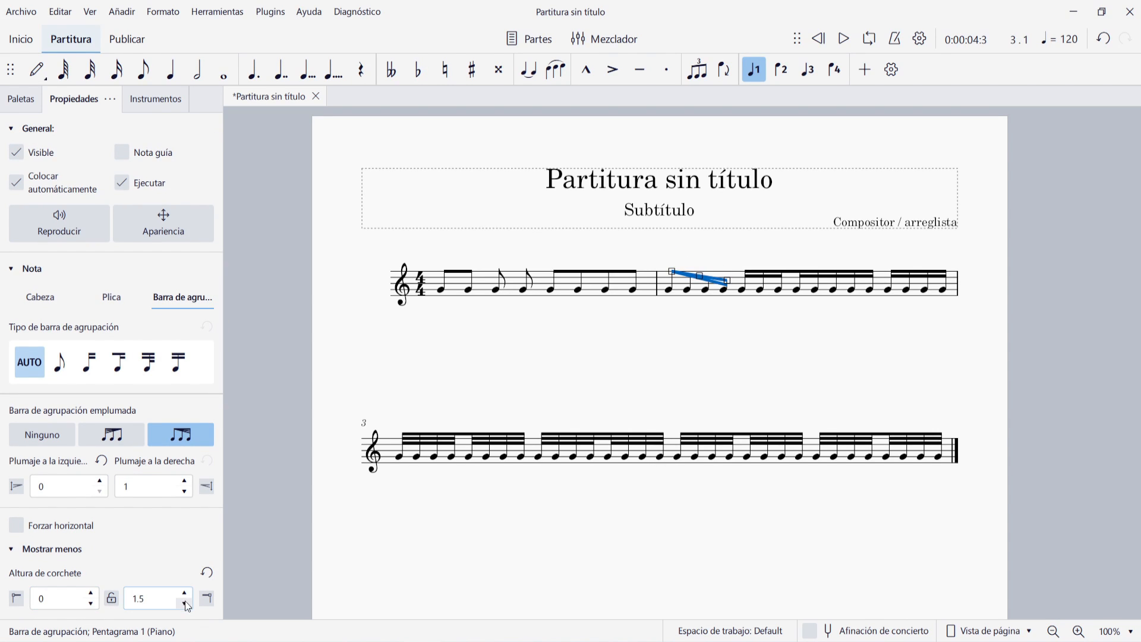
Try several beam height values for the right end of the feathered beam
click(184, 604)
click(184, 604)
click(183, 604)
double_click(183, 604)
click(183, 604)
click(184, 604)
click(183, 604)
click(183, 604)
click(183, 604)
click(183, 595)
click(182, 596)
click(183, 595)
click(182, 595)
click(182, 595)
click(183, 595)
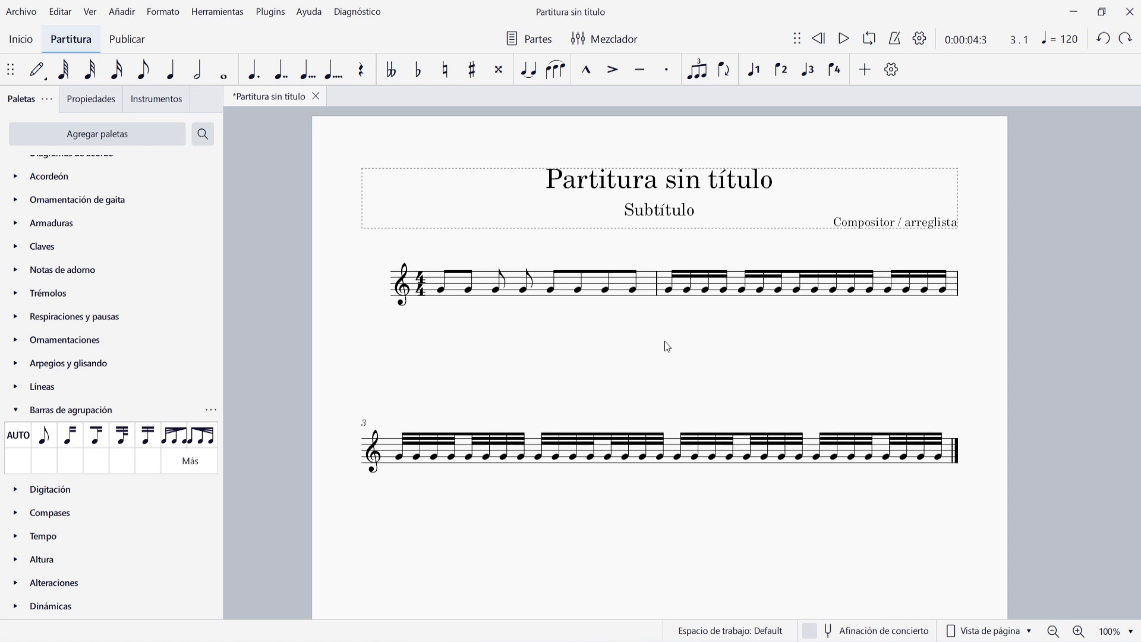
Replace the second measure's contents with an eighth-note G, two quarter-note As, an eighth-note G and a quarter-note G
click(738, 289)
key(Delete)
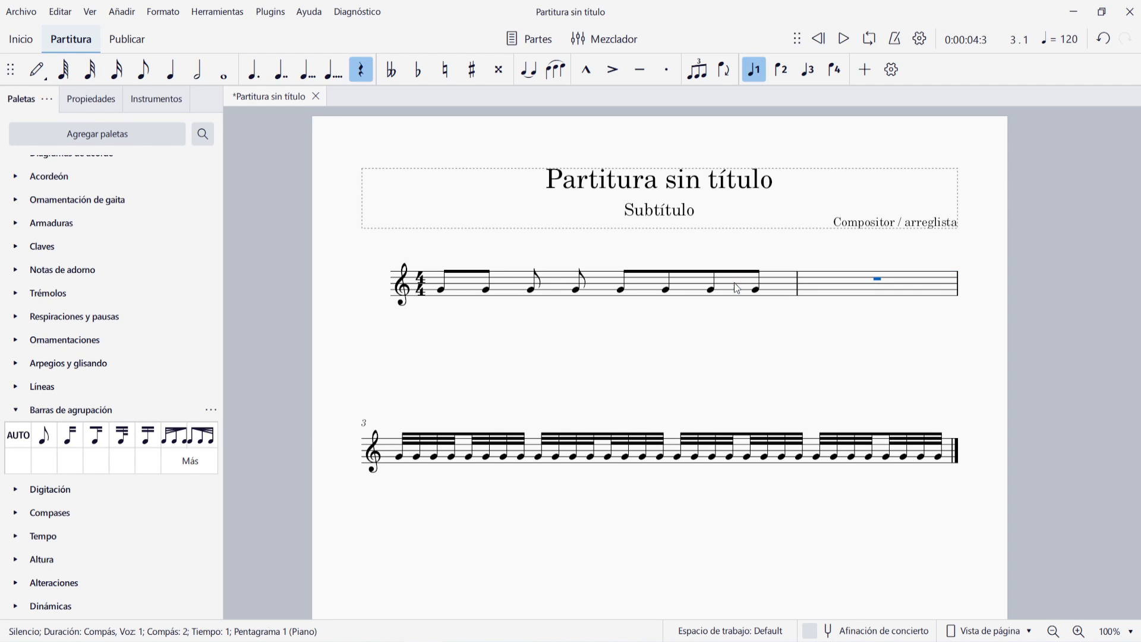
click(815, 281)
key(n)
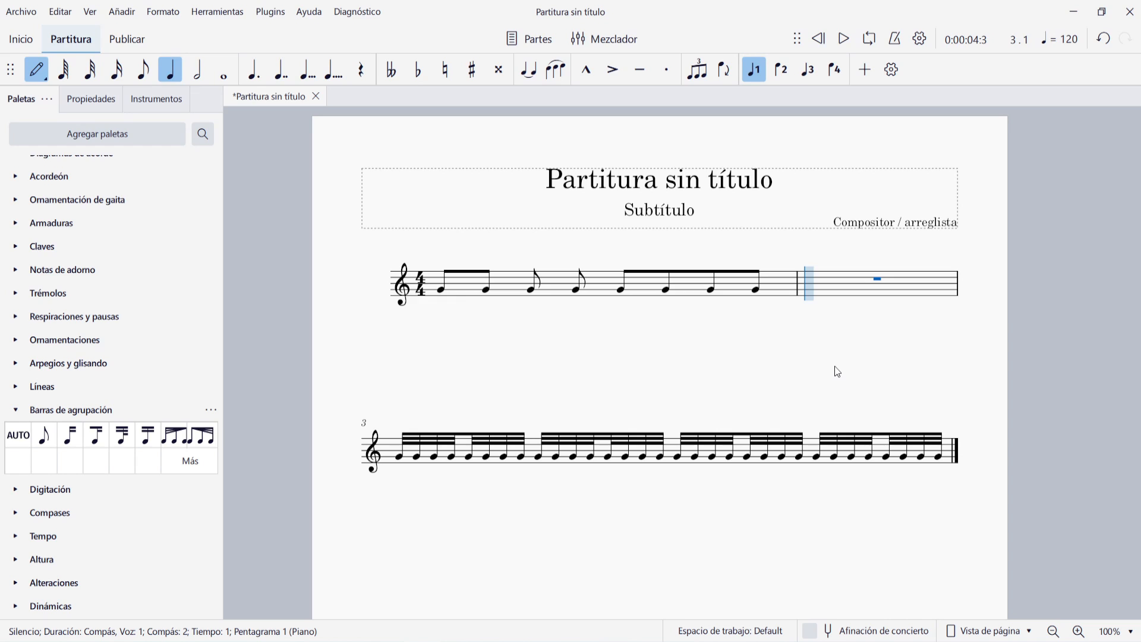
key(4)
key(g)
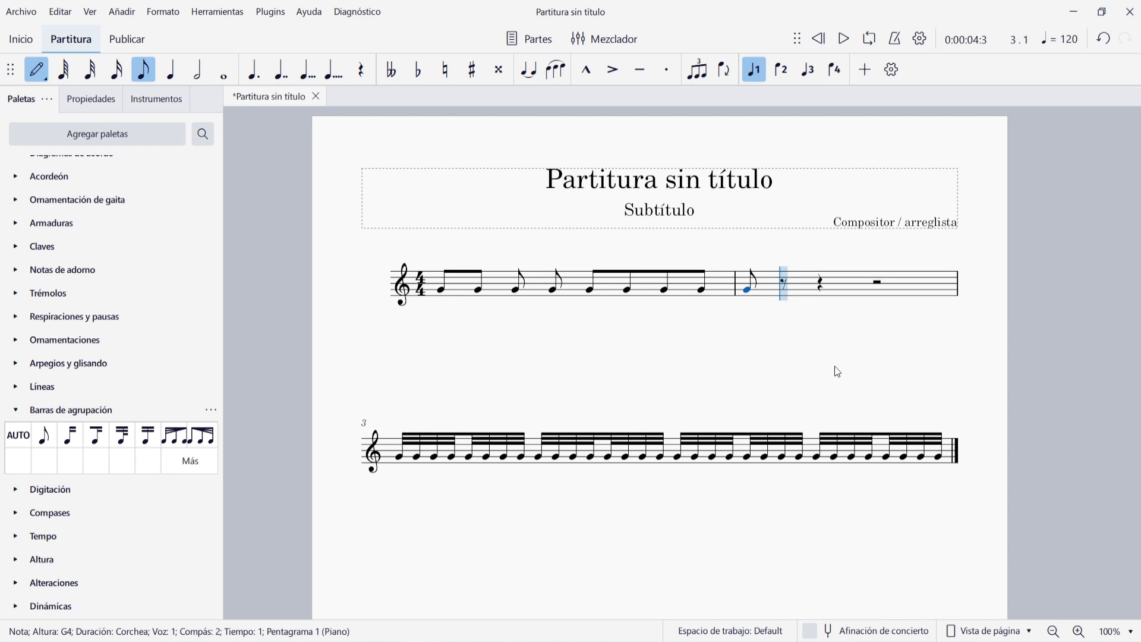
key(5)
key(g)
key(g)
key(4)
key(g)
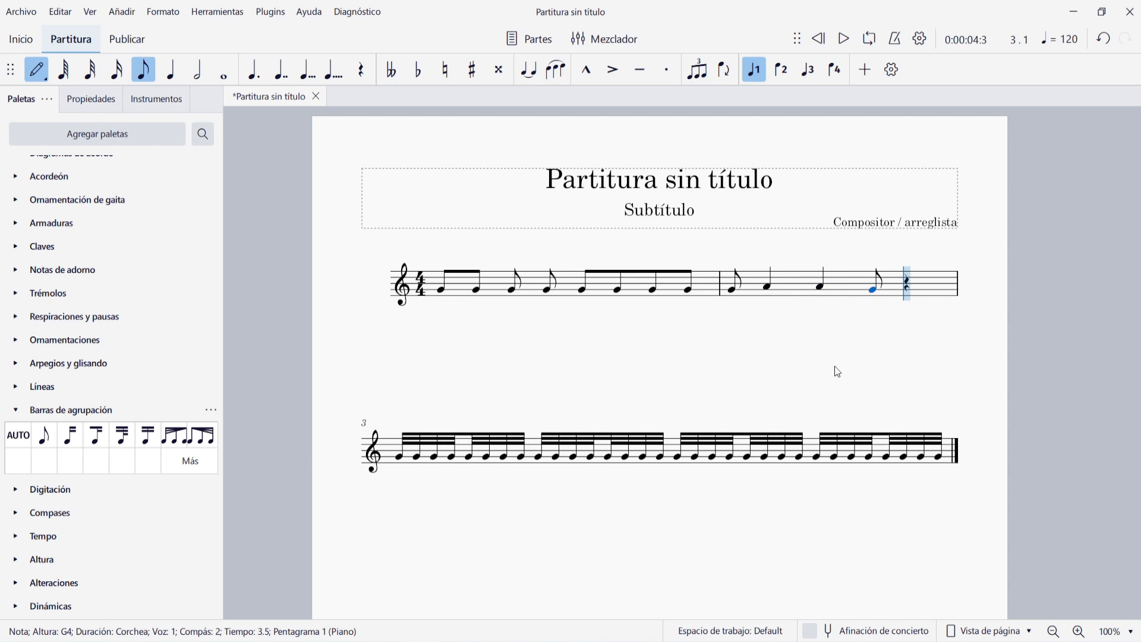
key(5)
key(g)
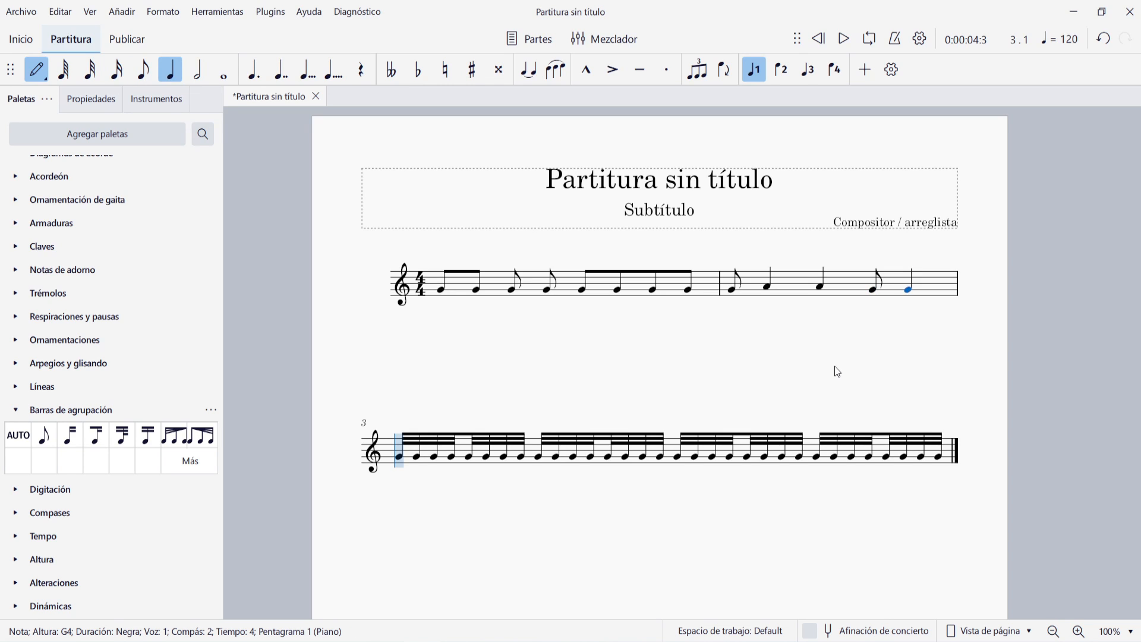
key(Escape)
key(Escape)
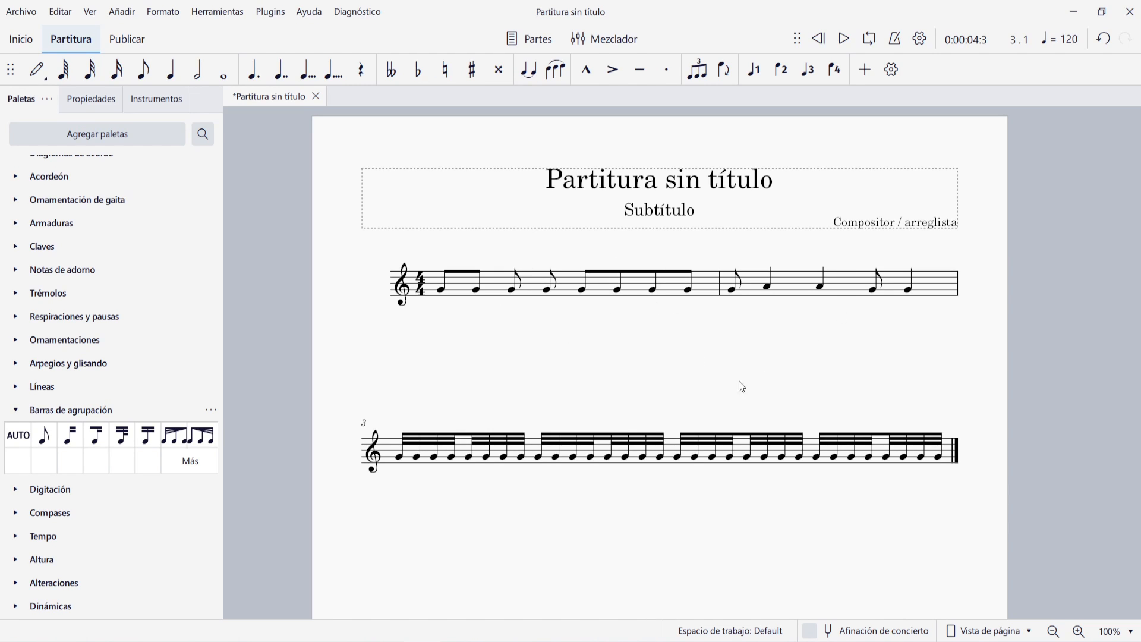
Regroup the rhythms of the entire score
click(842, 289)
key(ctrl+a)
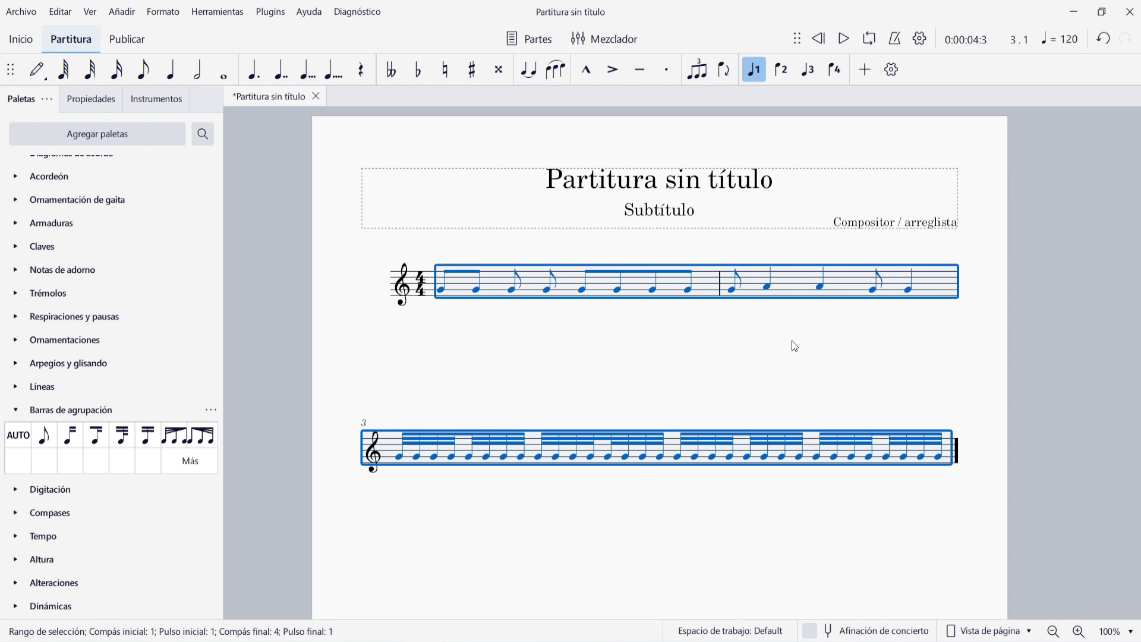
click(220, 16)
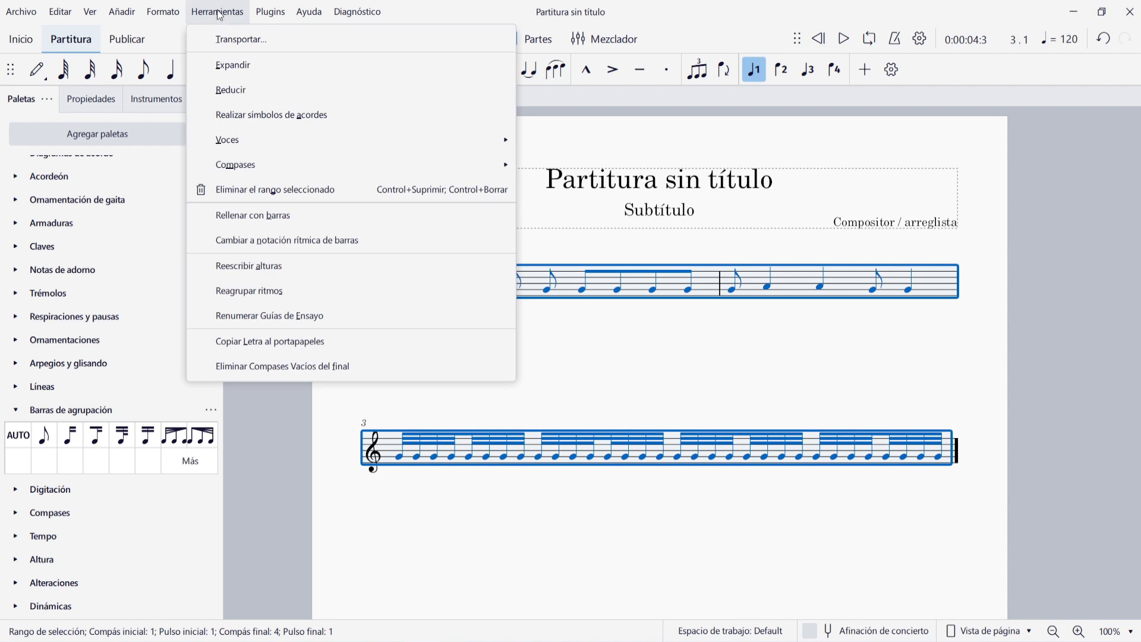
click(286, 291)
click(817, 340)
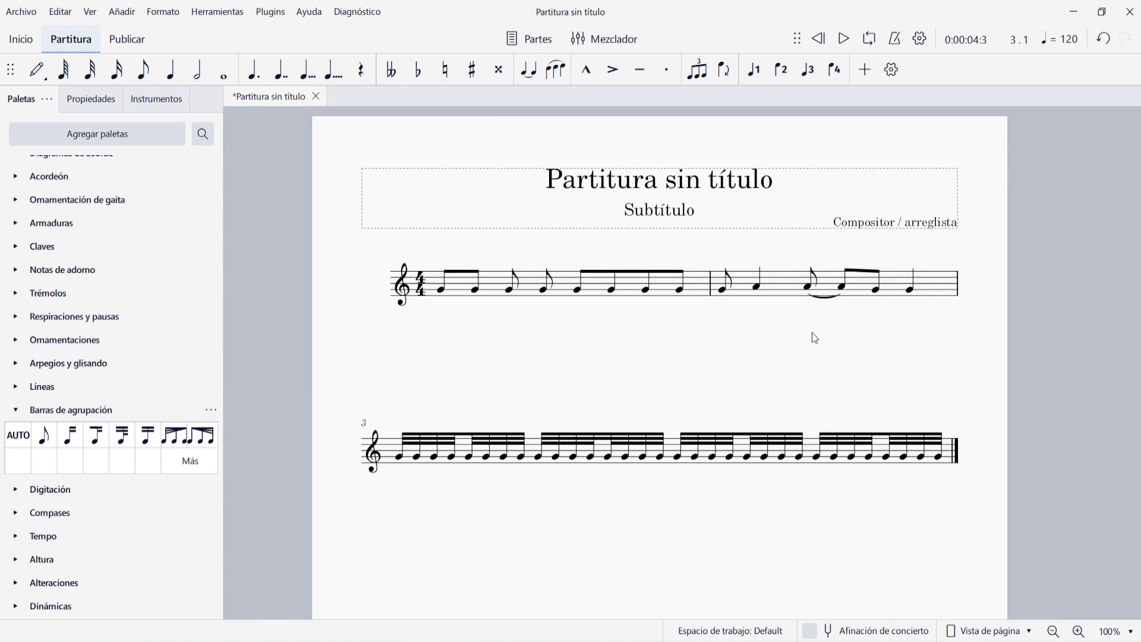